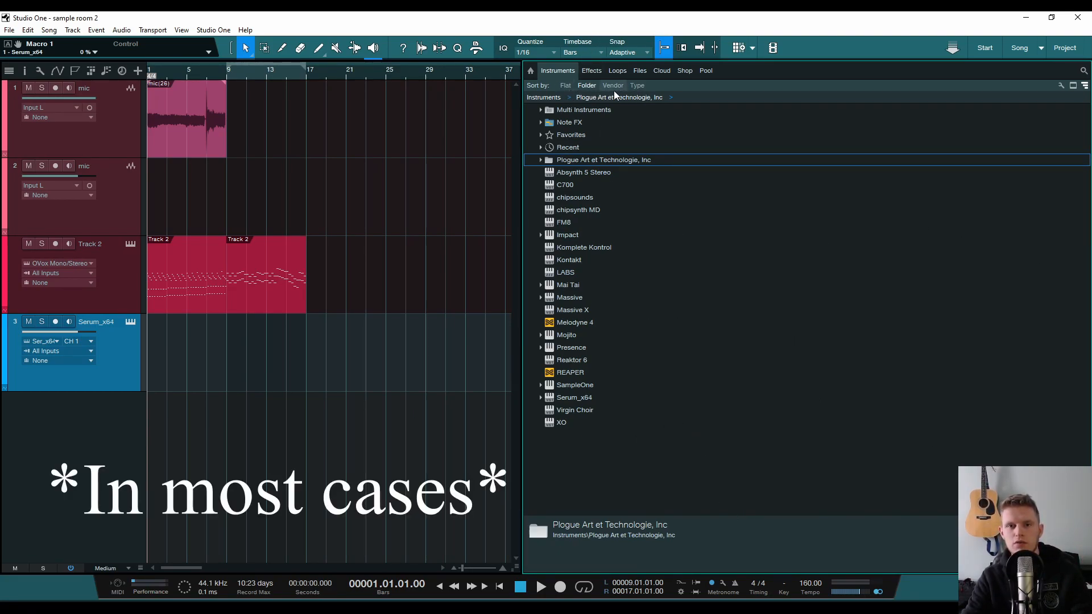
Step: Compare how the instrument list is organised under the Flat, Folder, Vendor and Type sort modes
{"action": "left_click", "coordinate": [566, 86]}
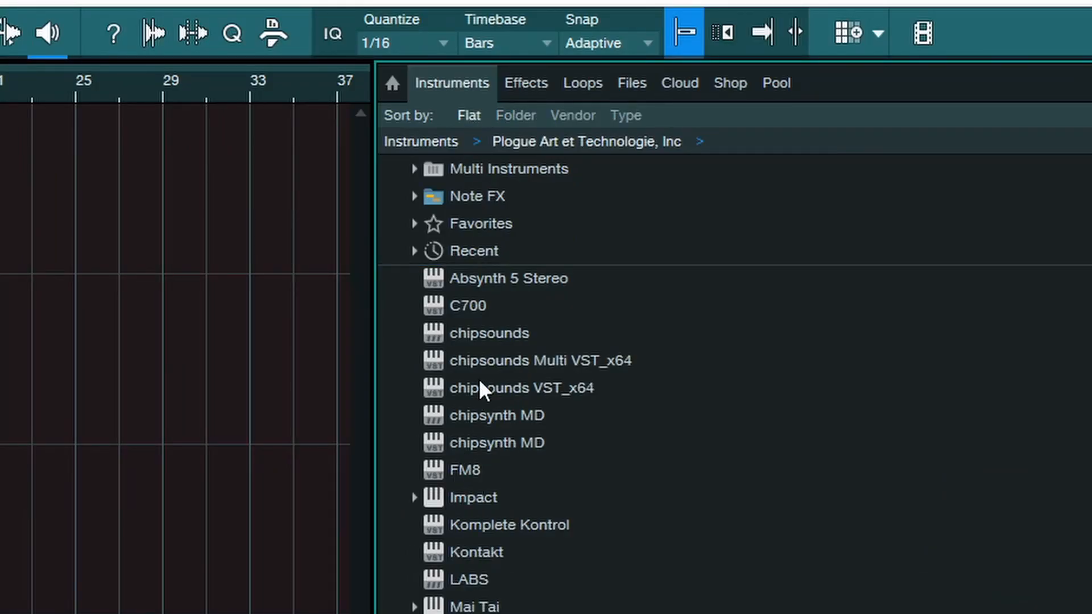
{"action": "left_click", "coordinate": [523, 120]}
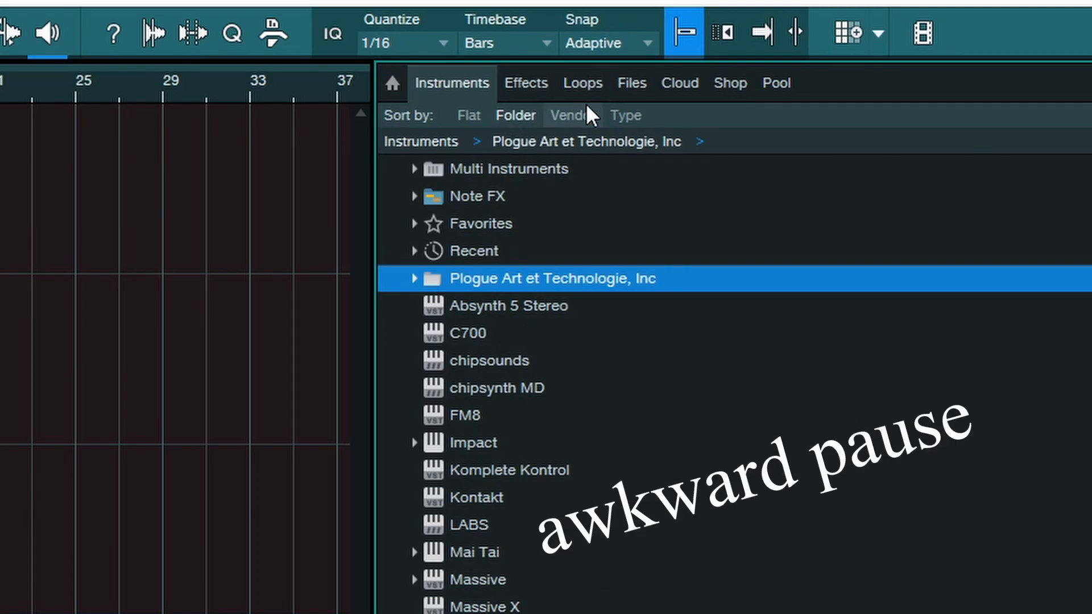
{"action": "left_click", "coordinate": [573, 116]}
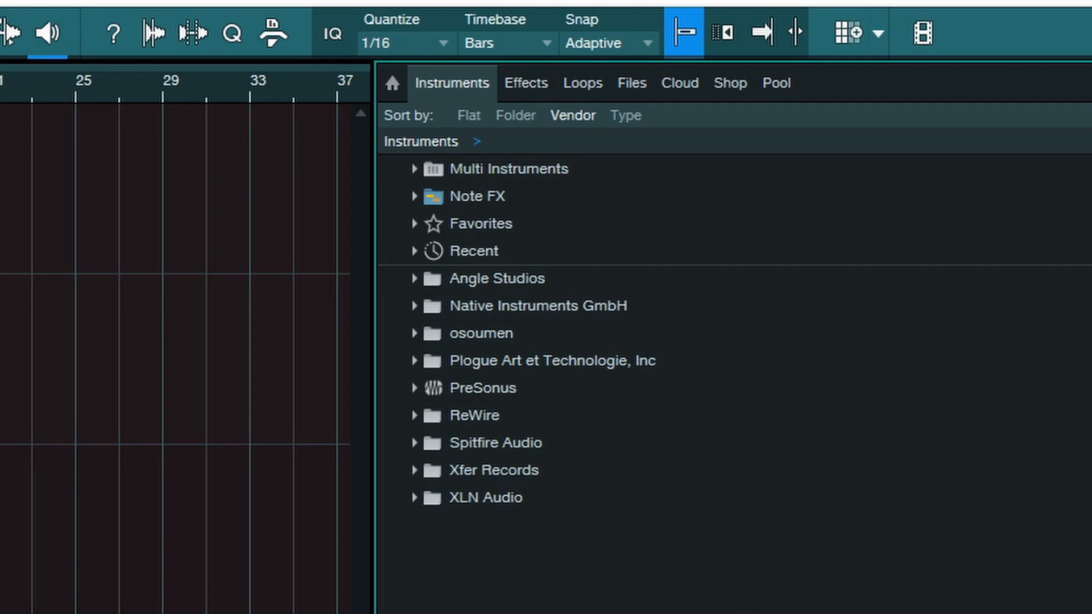
{"action": "left_click", "coordinate": [626, 116]}
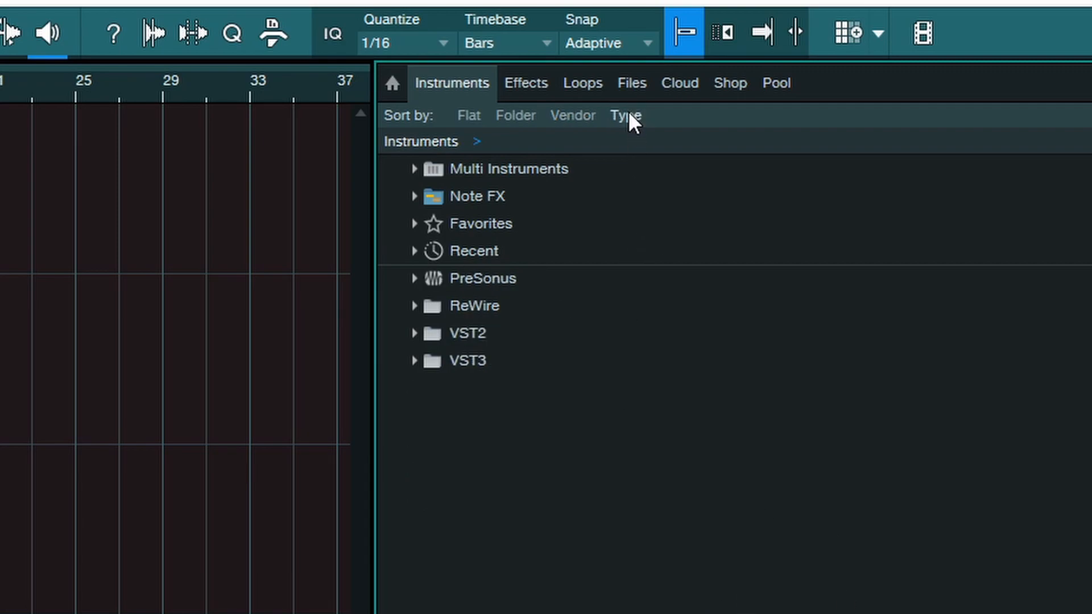
{"action": "left_click", "coordinate": [573, 117]}
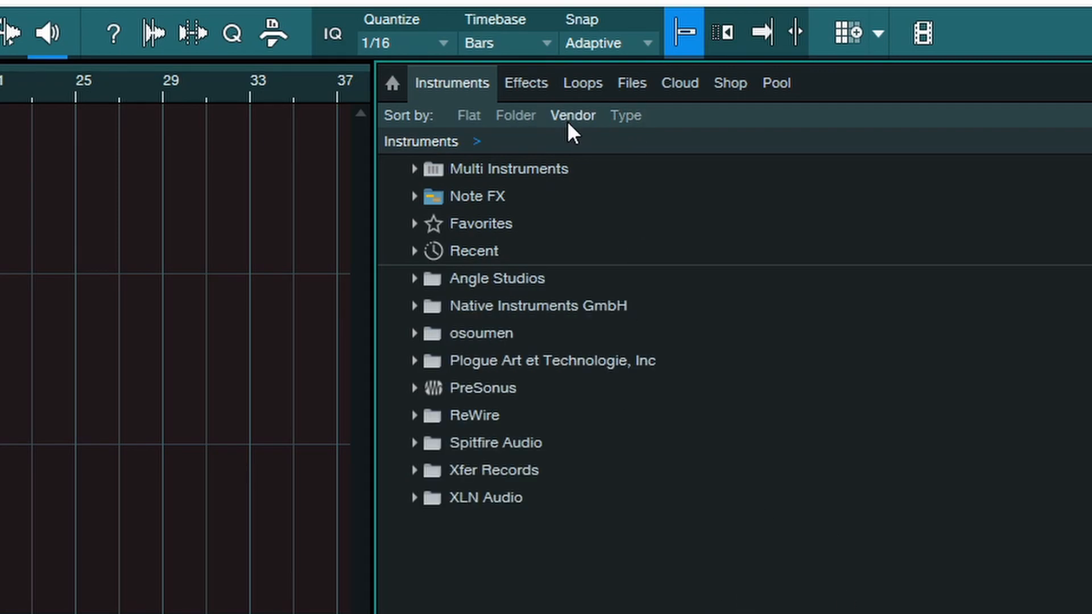
{"action": "left_click", "coordinate": [623, 310]}
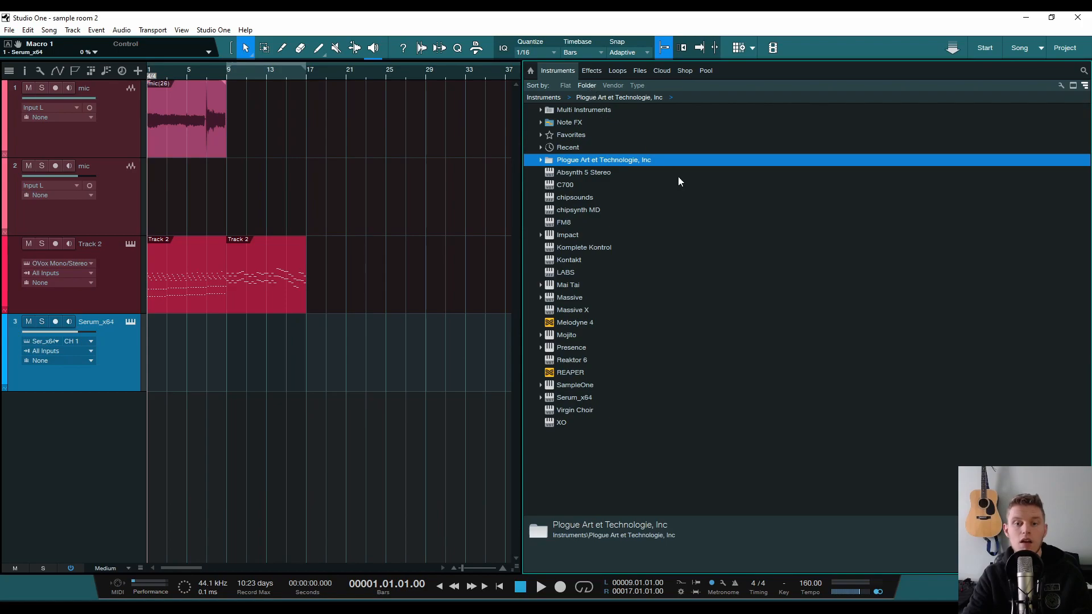
{"action": "left_click", "coordinate": [636, 482]}
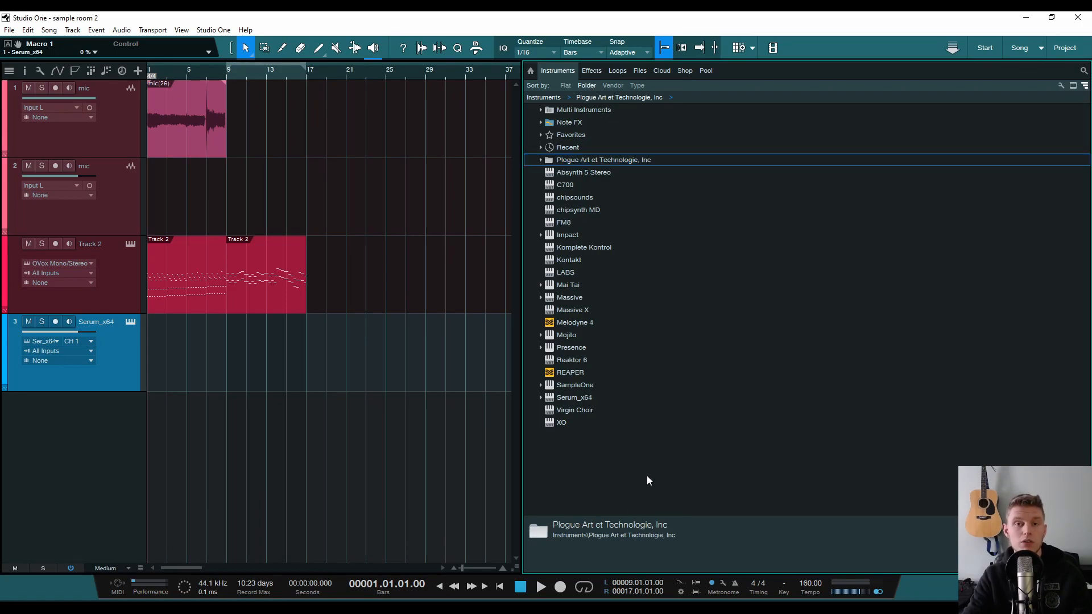
Step: Sort the instruments by vendor and check which context options the Native Instruments GmbH folder offers
{"action": "left_click", "coordinate": [613, 85]}
{"action": "right_click", "coordinate": [568, 172]}
{"action": "left_click", "coordinate": [567, 173]}
{"action": "right_click", "coordinate": [563, 173]}
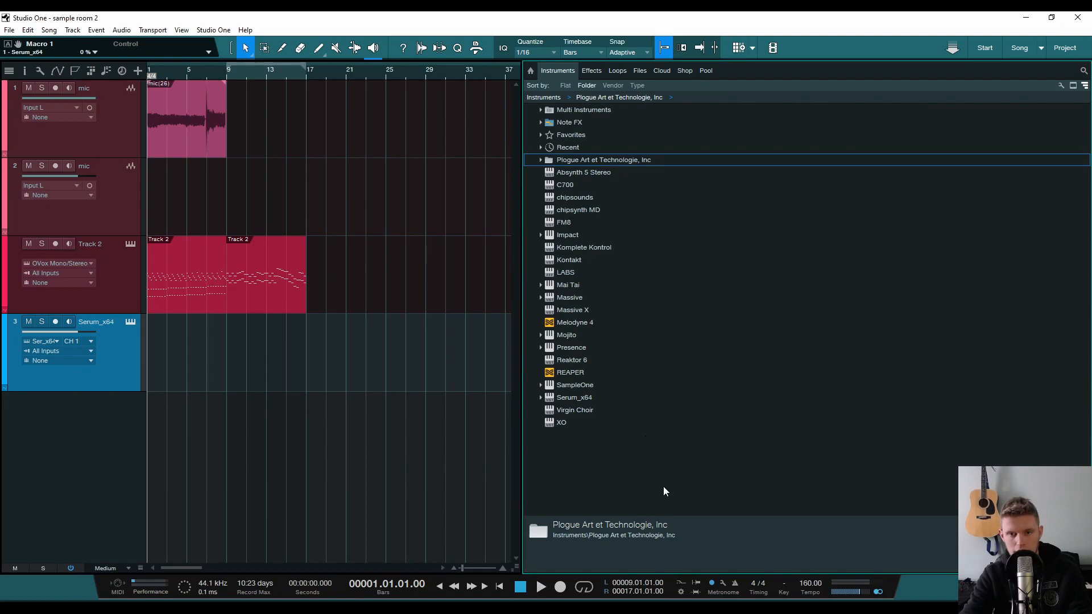
Step: Create a new folder named KFC in the instrument list while sorting by folder
{"action": "right_click", "coordinate": [601, 474]}
{"action": "left_click", "coordinate": [621, 478]}
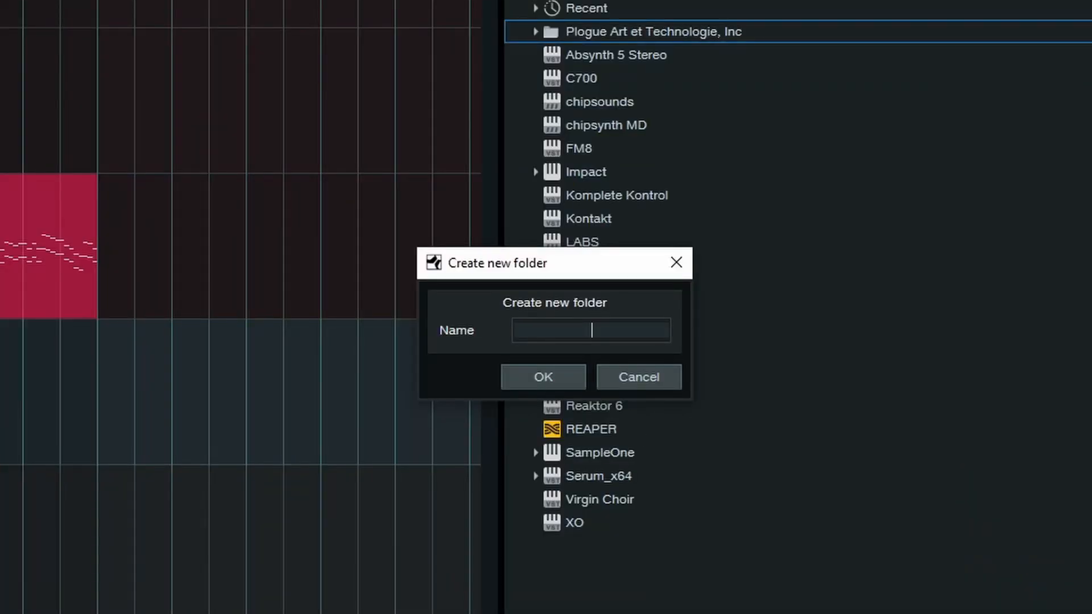
{"action": "type", "text": "KD"}
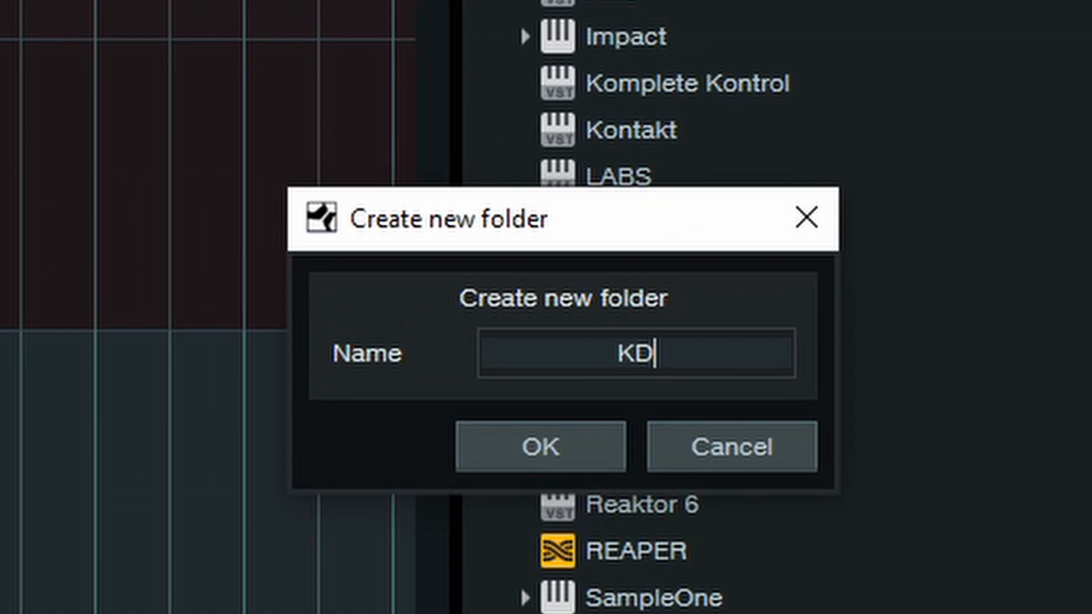
{"action": "key", "text": "BackSpace"}
{"action": "type", "text": "F"}
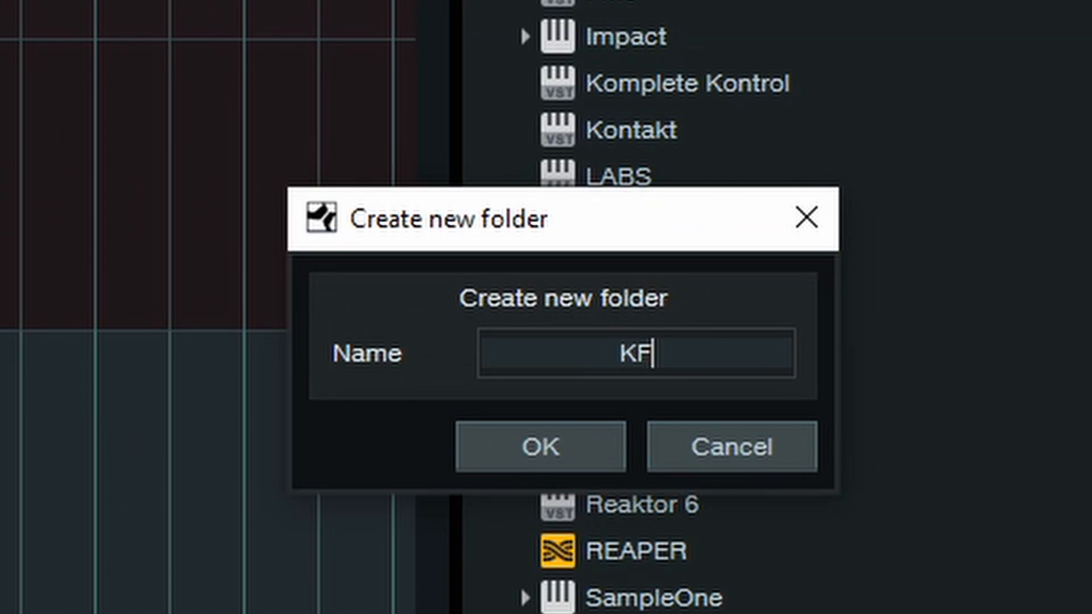
{"action": "type", "text": "C"}
{"action": "key", "text": "Return"}
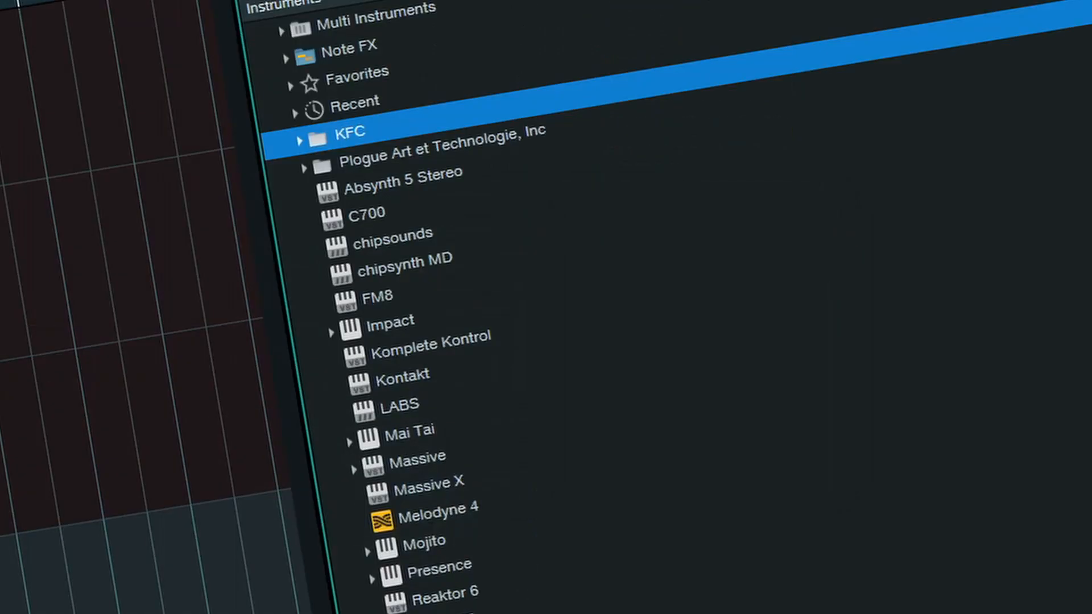
{"action": "left_click", "coordinate": [483, 608]}
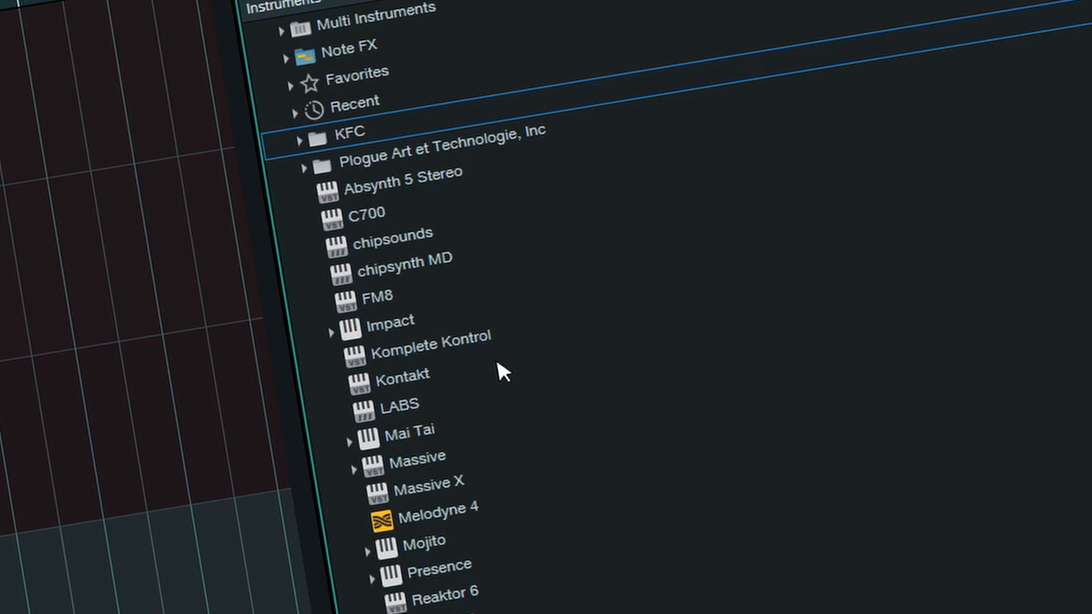
Step: Move the FM8 instrument into the KFC folder and check the folder's contents
{"action": "left_click_drag", "start_coordinate": [414, 297], "coordinate": [409, 145]}
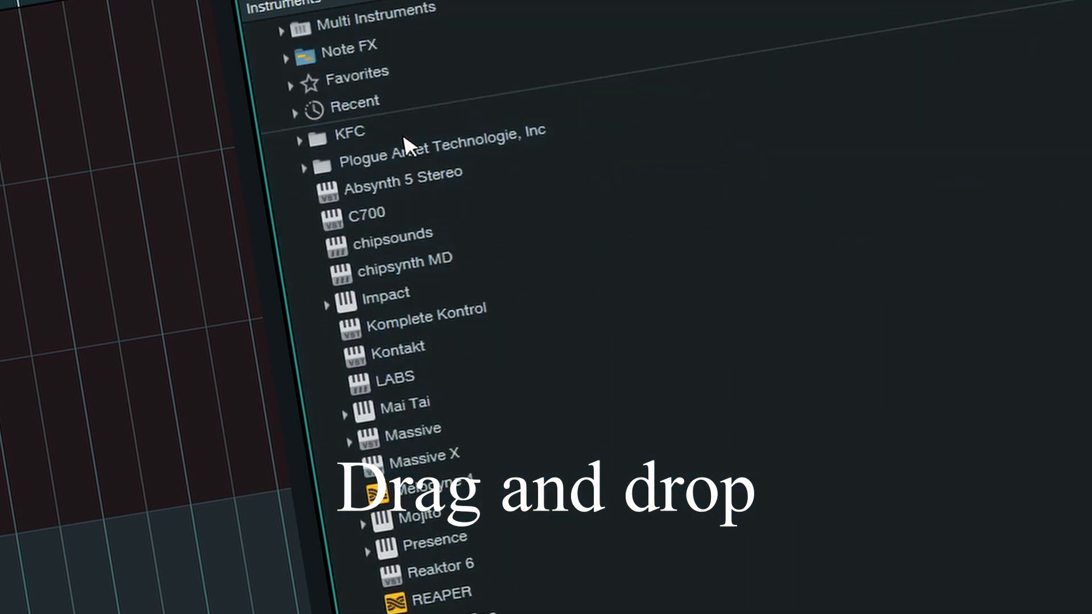
{"action": "double_click", "coordinate": [372, 132]}
{"action": "double_click", "coordinate": [403, 126]}
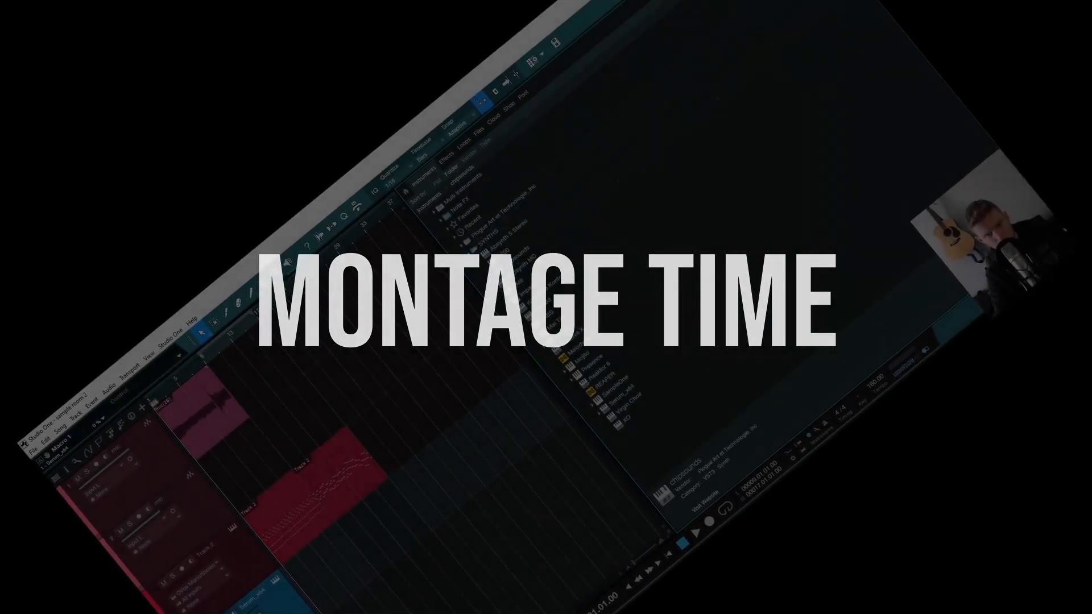
Step: Try renaming the samplers folder with "sample based", and delete that folder from the instrument list
{"action": "left_click_drag", "start_coordinate": [550, 311], "coordinate": [491, 228]}
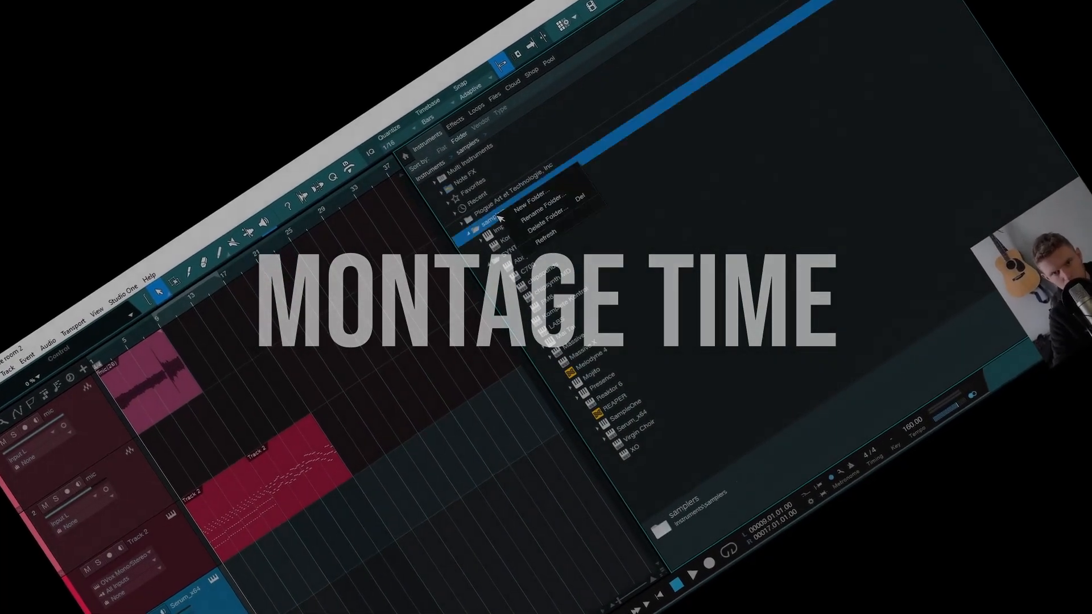
{"action": "right_click", "coordinate": [491, 228]}
{"action": "type", "text": "sample based"}
{"action": "key", "text": "Return"}
{"action": "right_click", "coordinate": [523, 195]}
{"action": "left_click", "coordinate": [577, 218]}
Step: Create a new instrument folder named "samplers and sample based"
{"action": "right_click", "coordinate": [686, 499]}
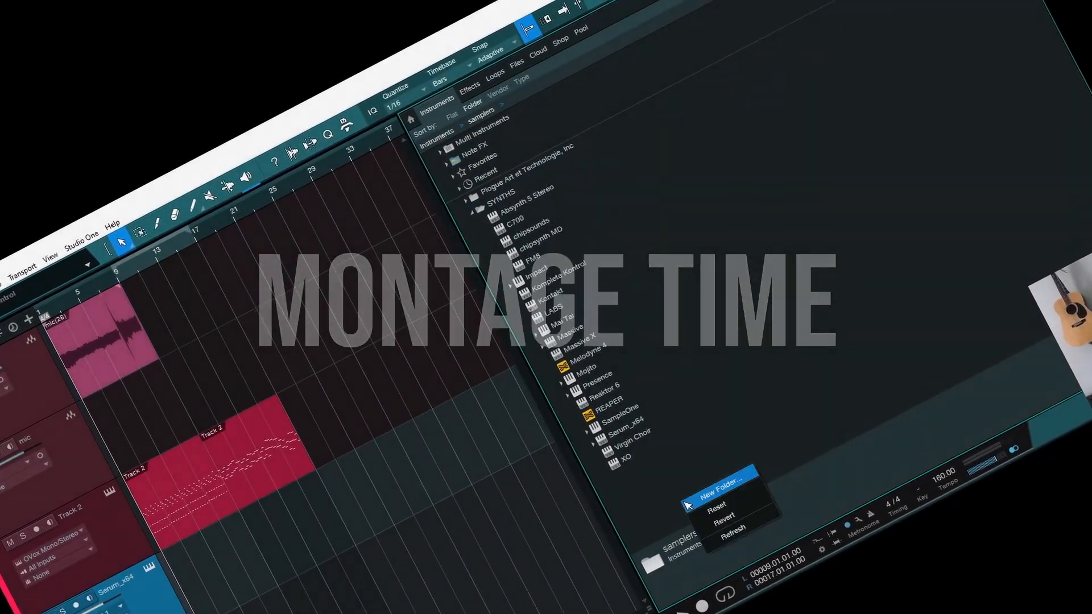
{"action": "left_click", "coordinate": [724, 490]}
{"action": "type", "text": "samplers and sample based"}
{"action": "key", "text": "Return"}
Step: Put Impact, LABS, Presence, SampleOne, Virgin Choir and XO in "samplers and sample based" and the synths in SYNTHS, keeping Serum_x64 at the top level
{"action": "left_click_drag", "start_coordinate": [546, 282], "coordinate": [537, 174]}
{"action": "left_click_drag", "start_coordinate": [553, 294], "coordinate": [537, 174]}
{"action": "left_click_drag", "start_coordinate": [553, 294], "coordinate": [529, 193]}
{"action": "left_click_drag", "start_coordinate": [560, 306], "coordinate": [534, 192]}
{"action": "left_click_drag", "start_coordinate": [576, 347], "coordinate": [534, 186]}
{"action": "left_click_drag", "start_coordinate": [591, 364], "coordinate": [549, 159]}
{"action": "left_click_drag", "start_coordinate": [590, 364], "coordinate": [532, 185]}
{"action": "left_click_drag", "start_coordinate": [597, 394], "coordinate": [532, 185]}
{"action": "left_click_drag", "start_coordinate": [606, 408], "coordinate": [549, 154]}
{"action": "left_click_drag", "start_coordinate": [591, 442], "coordinate": [618, 501]}
Step: Check the new folders' contents and move Reaktor 6 out of SYNTHS to the top level, leaving the folders collapsed
{"action": "double_click", "coordinate": [543, 170]}
{"action": "double_click", "coordinate": [595, 137]}
{"action": "double_click", "coordinate": [590, 135]}
{"action": "double_click", "coordinate": [594, 152]}
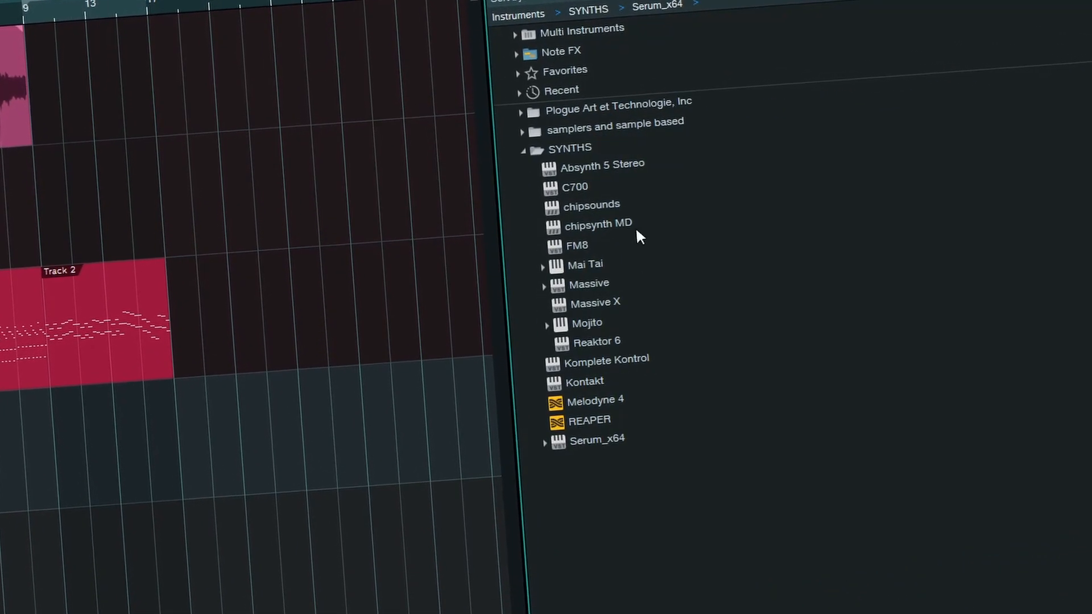
{"action": "left_click_drag", "start_coordinate": [619, 340], "coordinate": [619, 522]}
{"action": "double_click", "coordinate": [613, 144]}
{"action": "double_click", "coordinate": [612, 124]}
{"action": "double_click", "coordinate": [613, 126]}
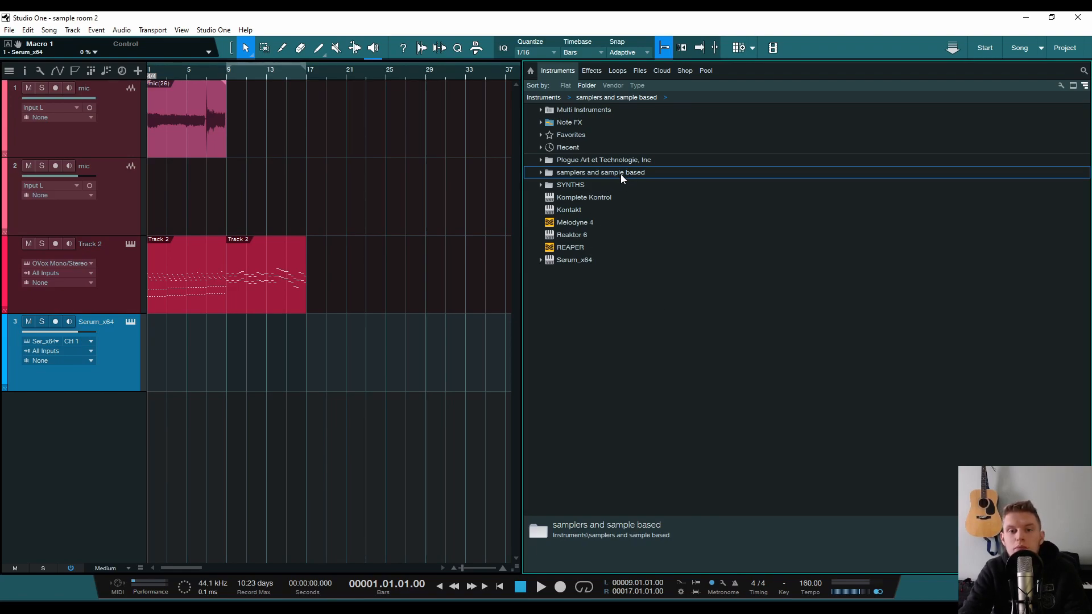
Step: Review the contents of the Plogue Art et Technologie, Inc and "samplers and sample based" folders, plus the Kontakt entry
{"action": "double_click", "coordinate": [626, 160]}
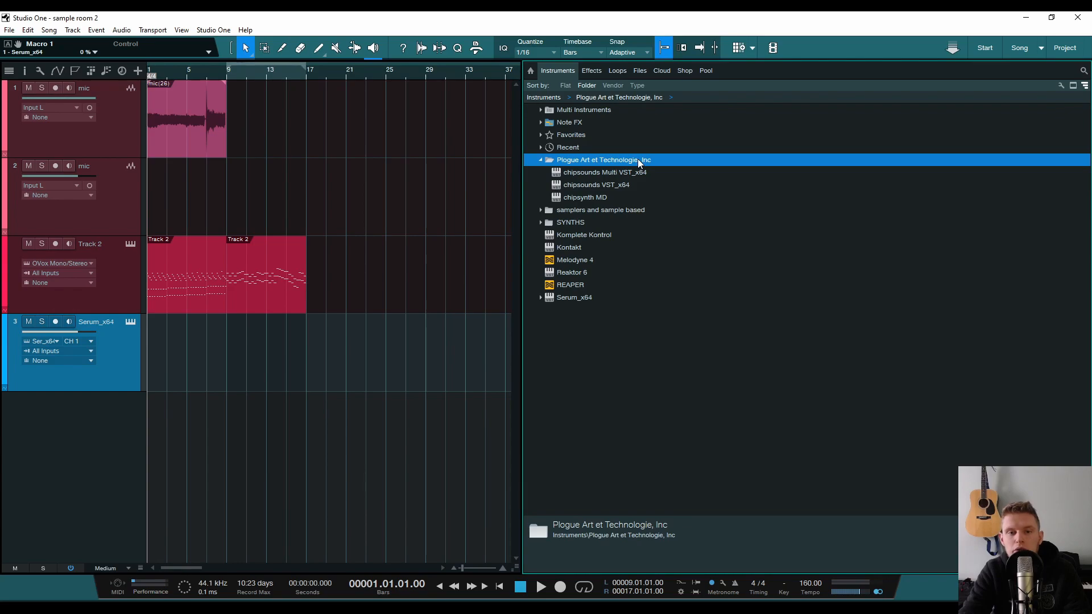
{"action": "double_click", "coordinate": [638, 158]}
{"action": "double_click", "coordinate": [628, 172]}
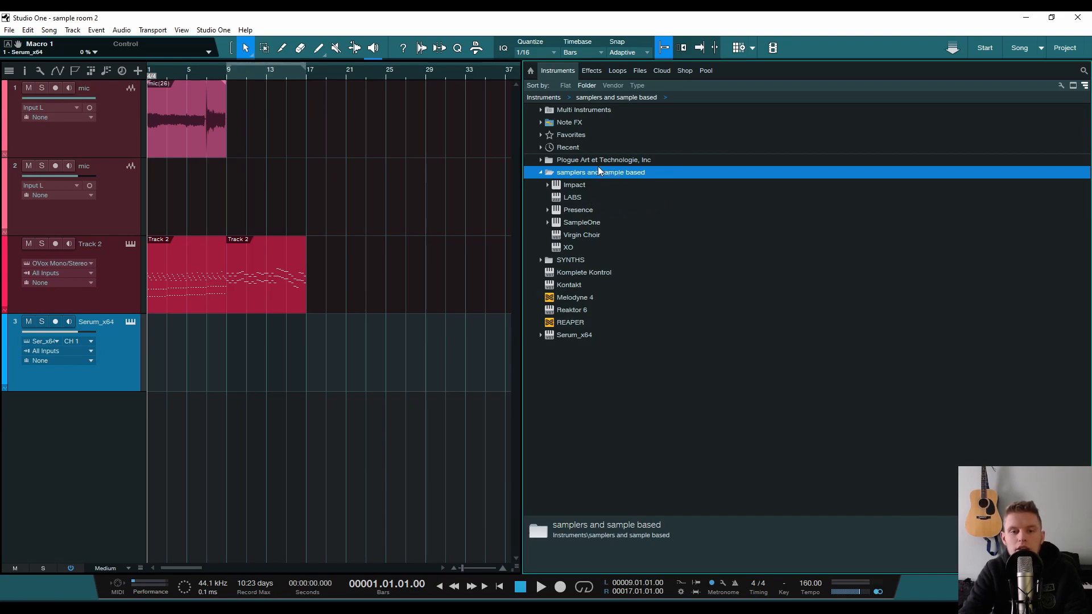
{"action": "left_click", "coordinate": [585, 283]}
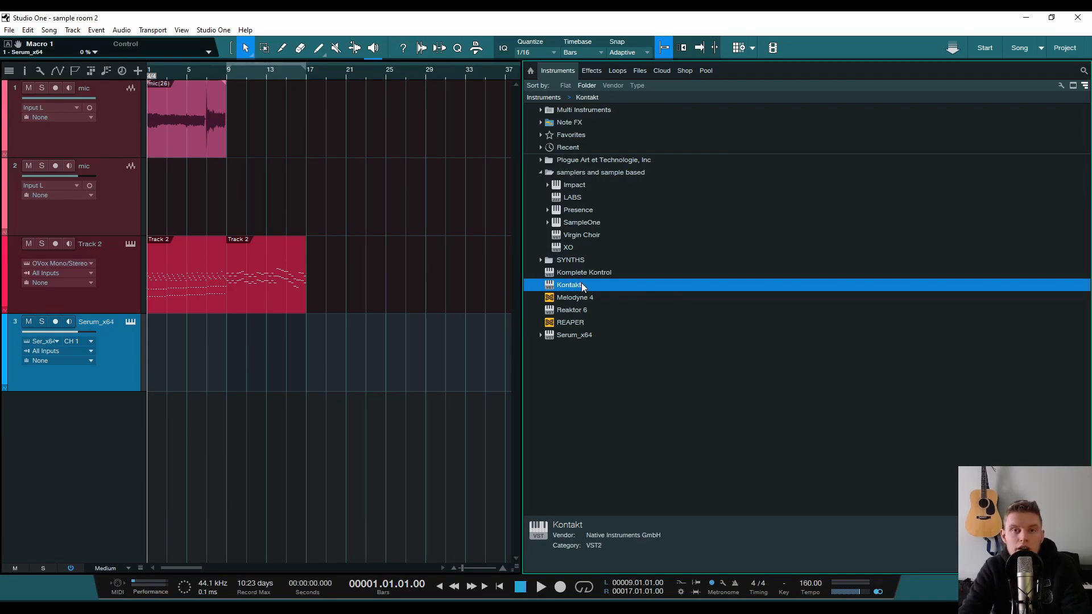
{"action": "double_click", "coordinate": [619, 172]}
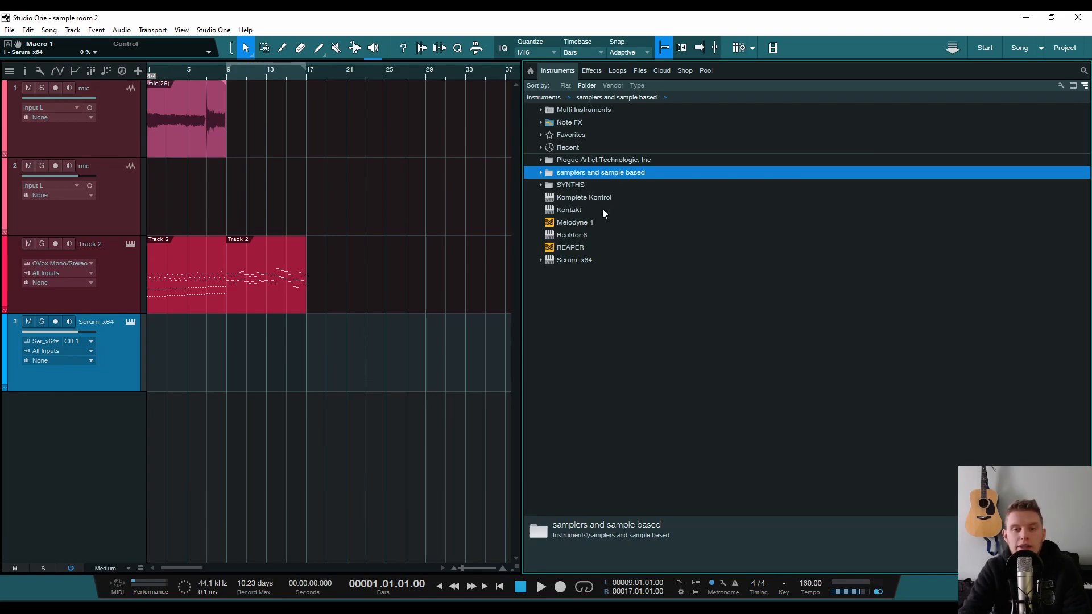
{"action": "left_click", "coordinate": [706, 357]}
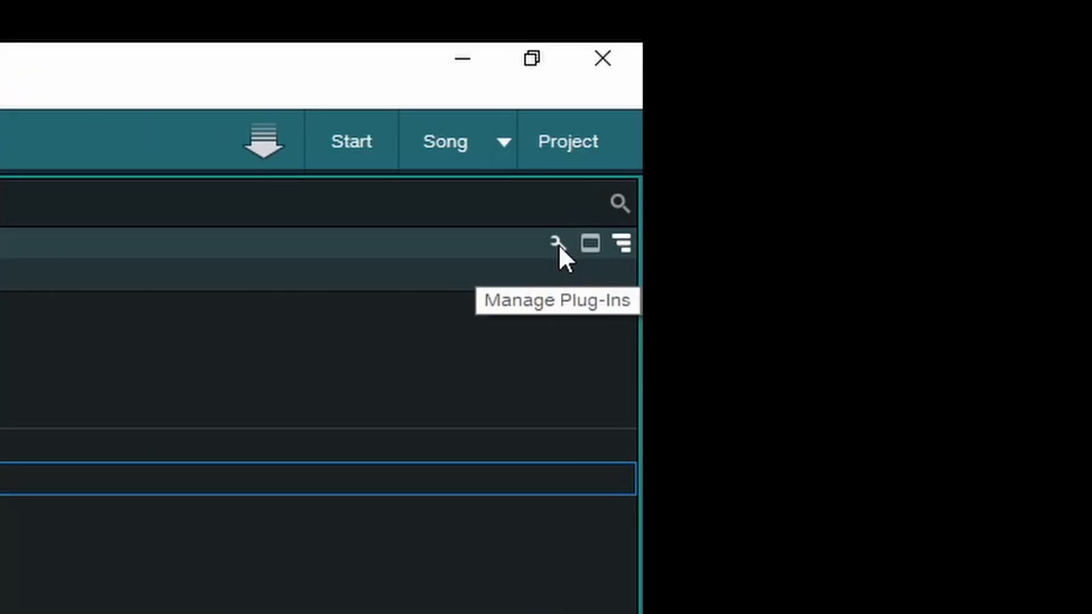
Step: Turn on plug-in management, mark Kontakt as a favorite and check the Favorites folder
{"action": "left_click", "coordinate": [559, 244]}
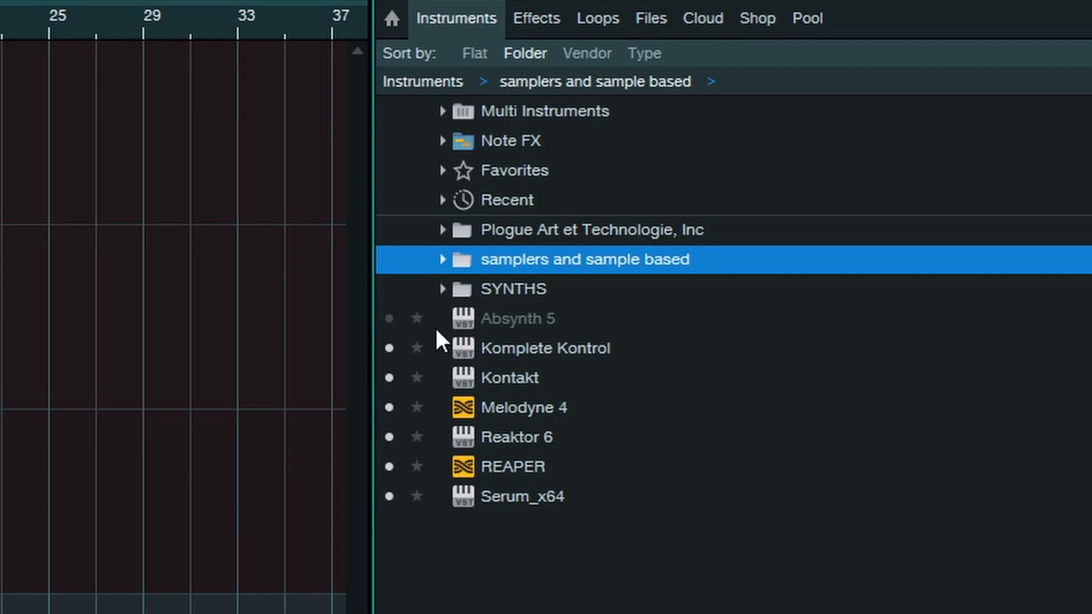
{"action": "left_click", "coordinate": [532, 167]}
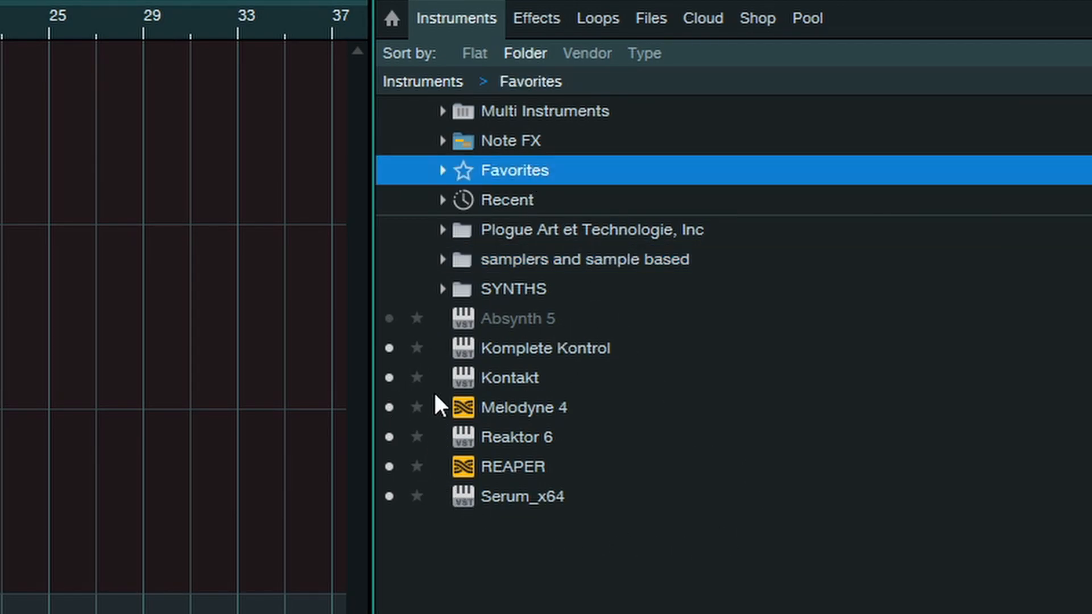
{"action": "left_click", "coordinate": [417, 378]}
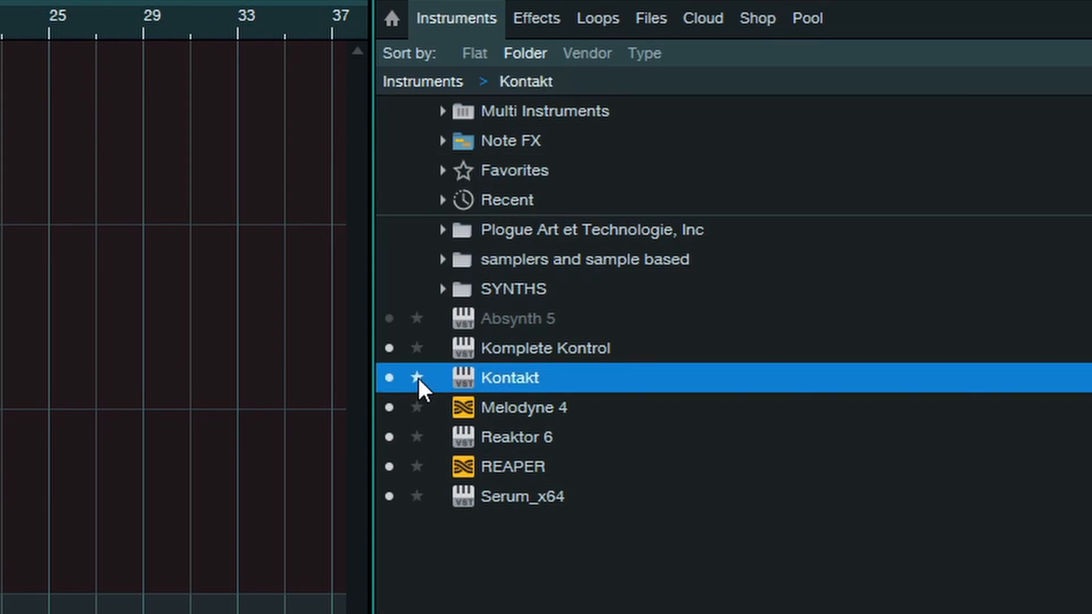
{"action": "double_click", "coordinate": [517, 172]}
{"action": "double_click", "coordinate": [517, 172]}
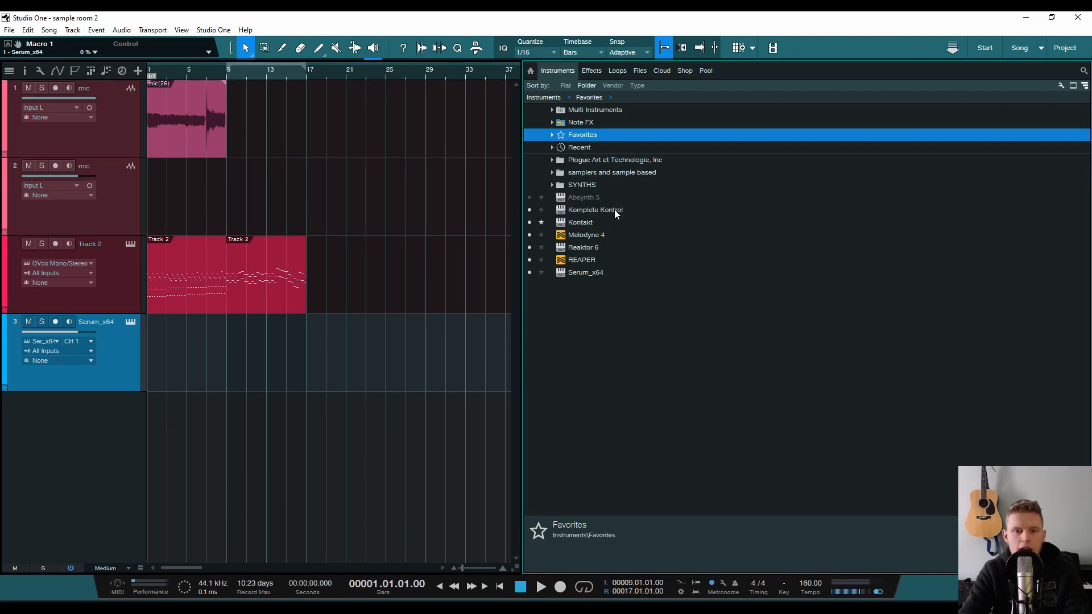
Step: Hide Serum_x64 from the instrument list, leave plug-in management to check the list, and unhide it again
{"action": "left_click", "coordinate": [598, 273]}
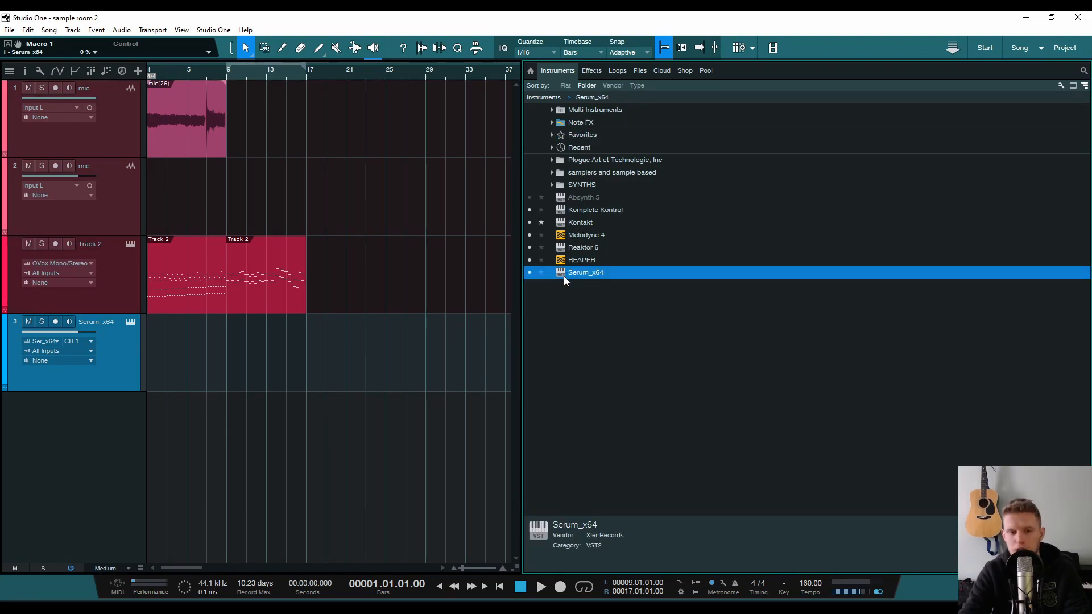
{"action": "left_click", "coordinate": [528, 273]}
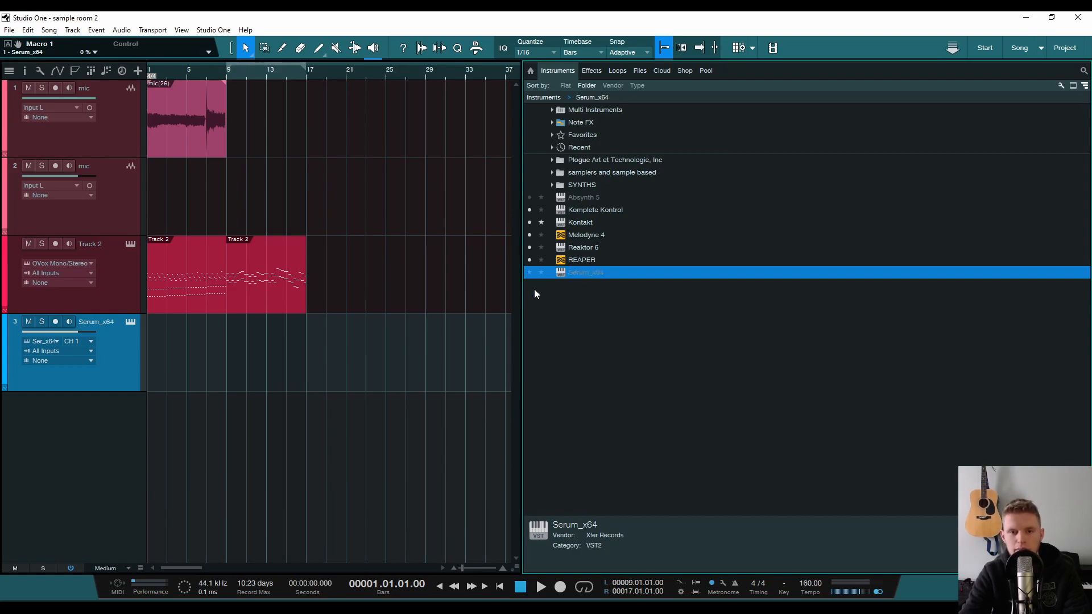
{"action": "left_click", "coordinate": [1061, 85]}
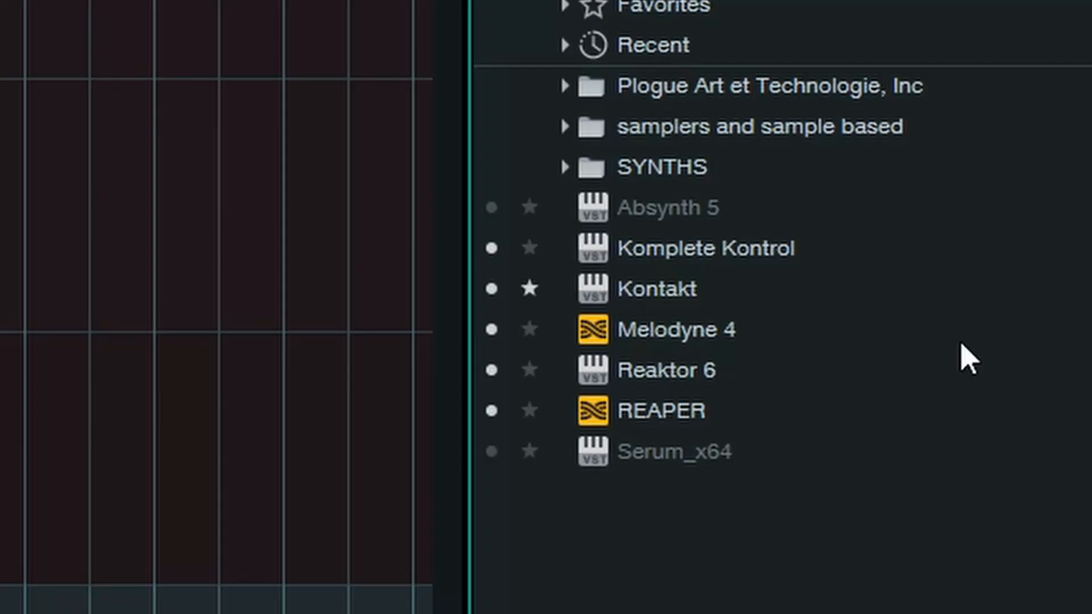
{"action": "left_click", "coordinate": [492, 452]}
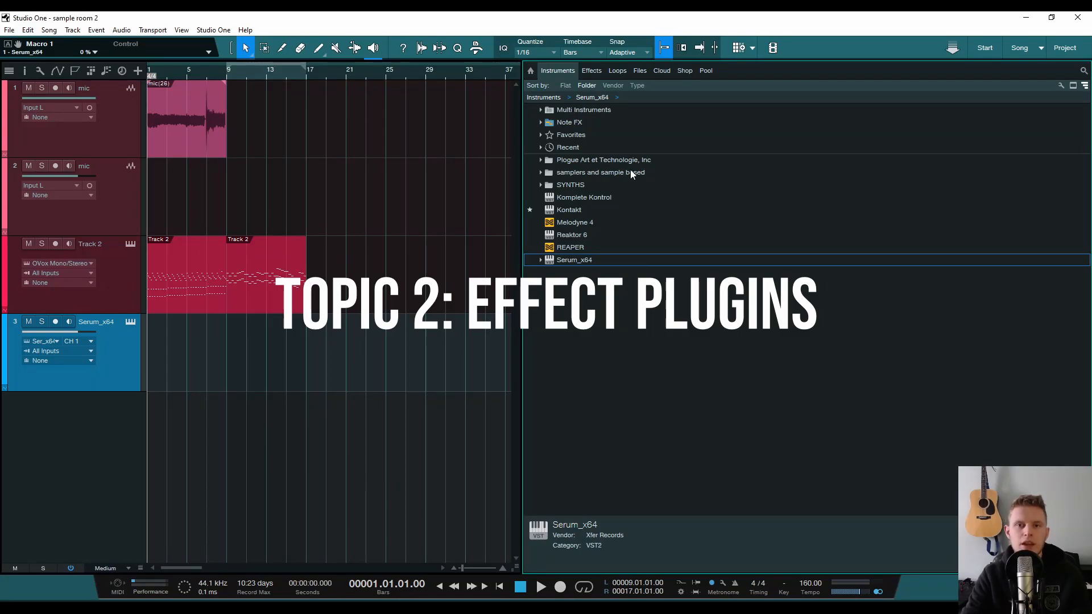
Step: In the effects list, rename the "Analysis kentuky" folder as "Analysis" and leave it collapsed
{"action": "left_click", "coordinate": [593, 72]}
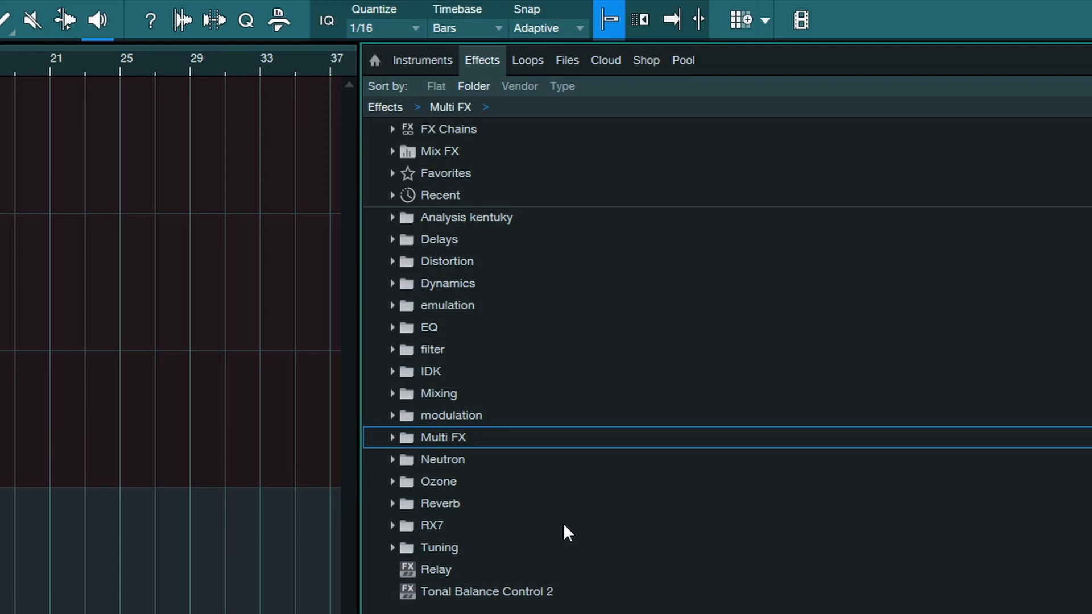
{"action": "double_click", "coordinate": [506, 216]}
{"action": "right_click", "coordinate": [500, 215]}
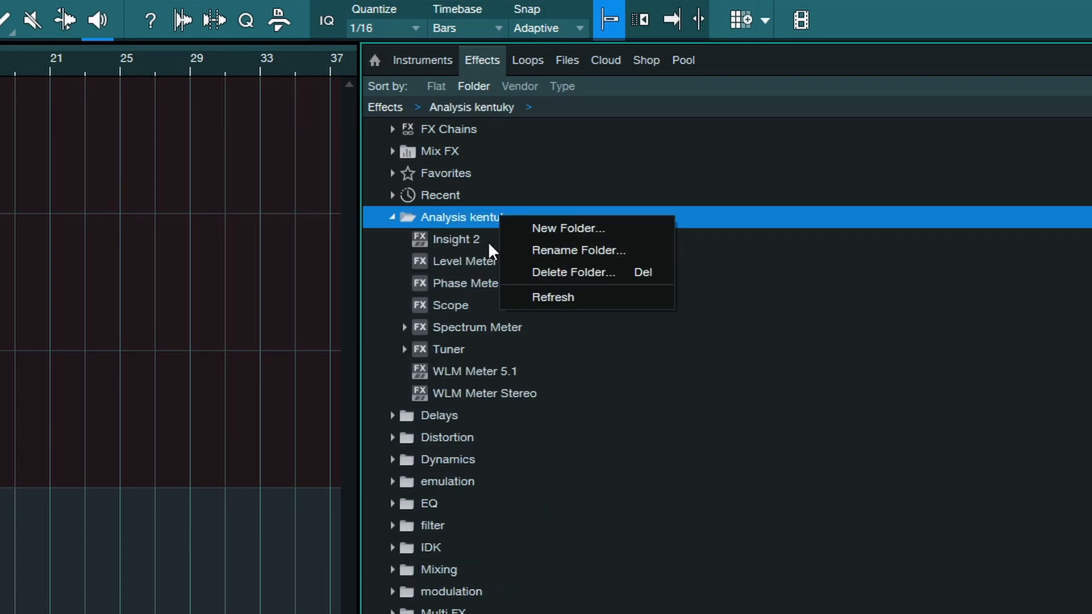
{"action": "left_click", "coordinate": [579, 250]}
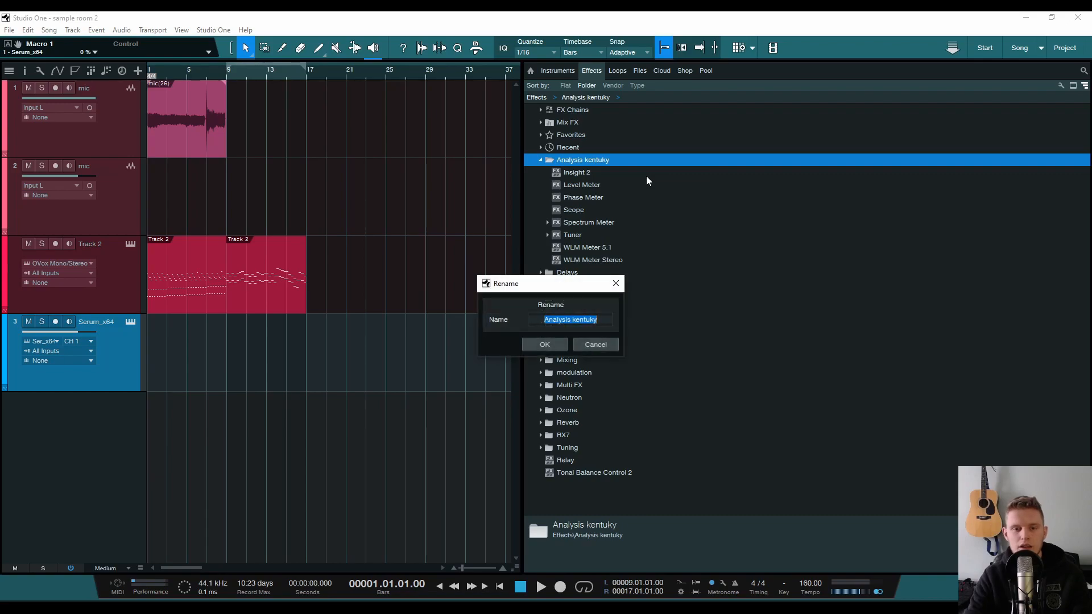
{"action": "key", "text": "BackSpace"}
{"action": "key", "text": "BackSpace"}
{"action": "key", "text": "BackSpace"}
{"action": "key", "text": "BackSpace"}
{"action": "key", "text": "BackSpace"}
{"action": "key", "text": "BackSpace"}
{"action": "key", "text": "BackSpace"}
{"action": "key", "text": "BackSpace"}
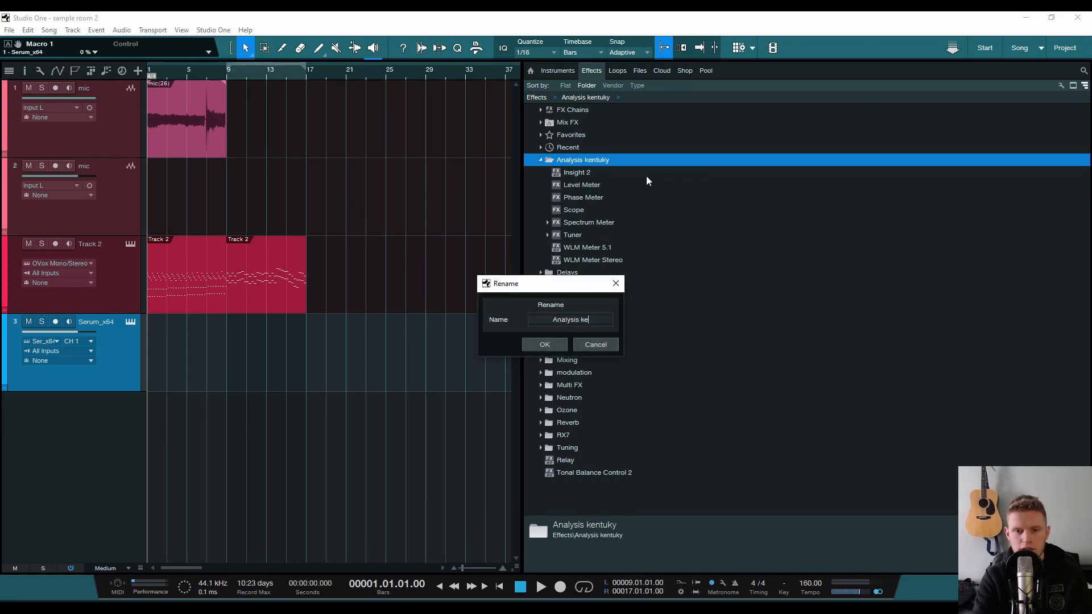
{"action": "key", "text": "Return"}
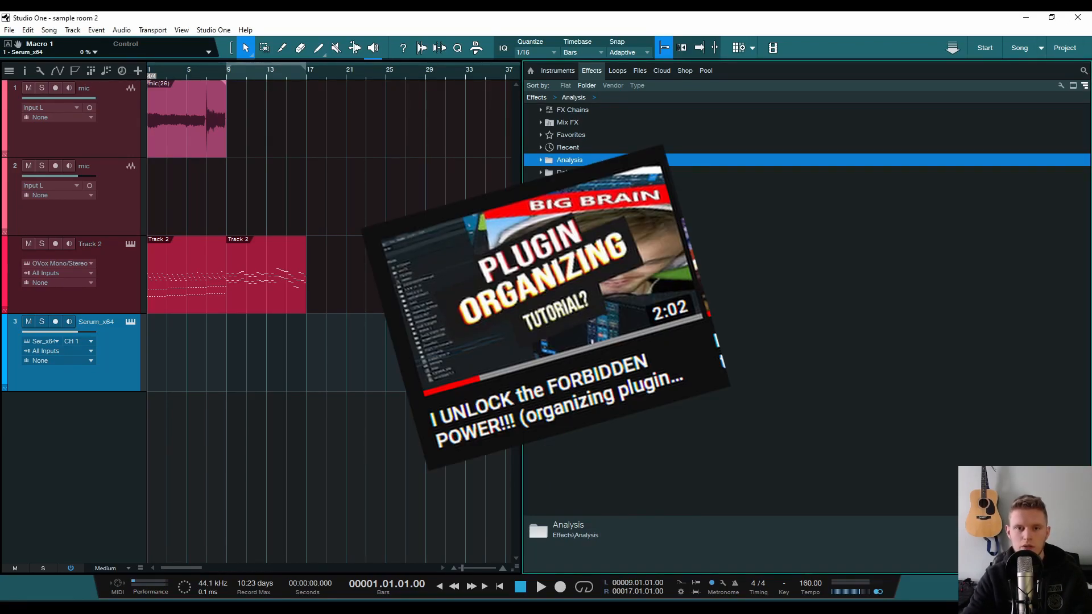
{"action": "left_click", "coordinate": [667, 441]}
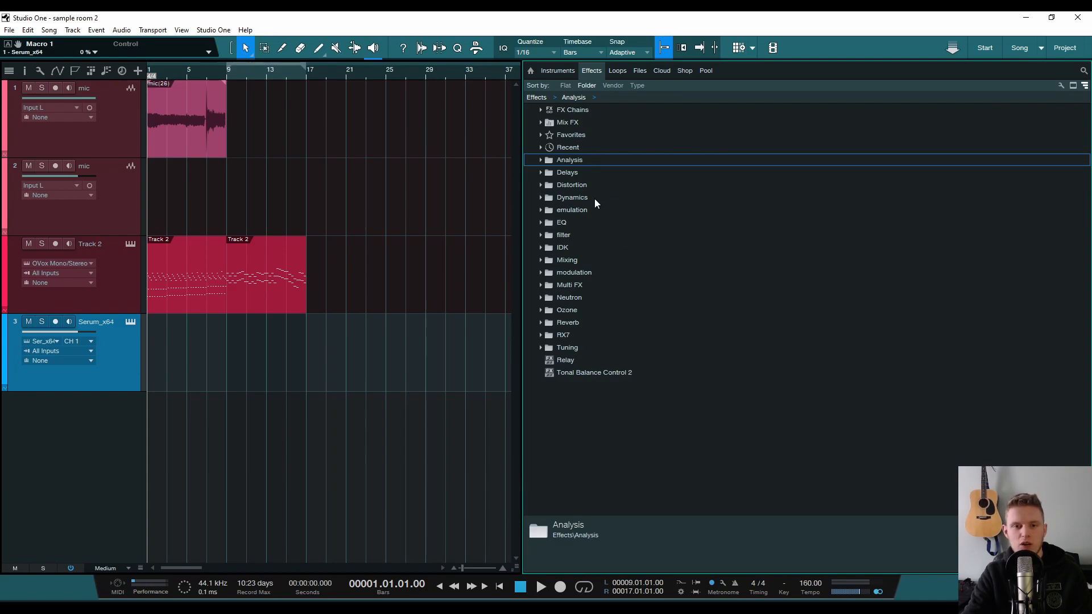
Step: Review the contents of the Mixing and EQ effect folders, including the Pro EQ presets, and collapse them again
{"action": "double_click", "coordinate": [585, 261]}
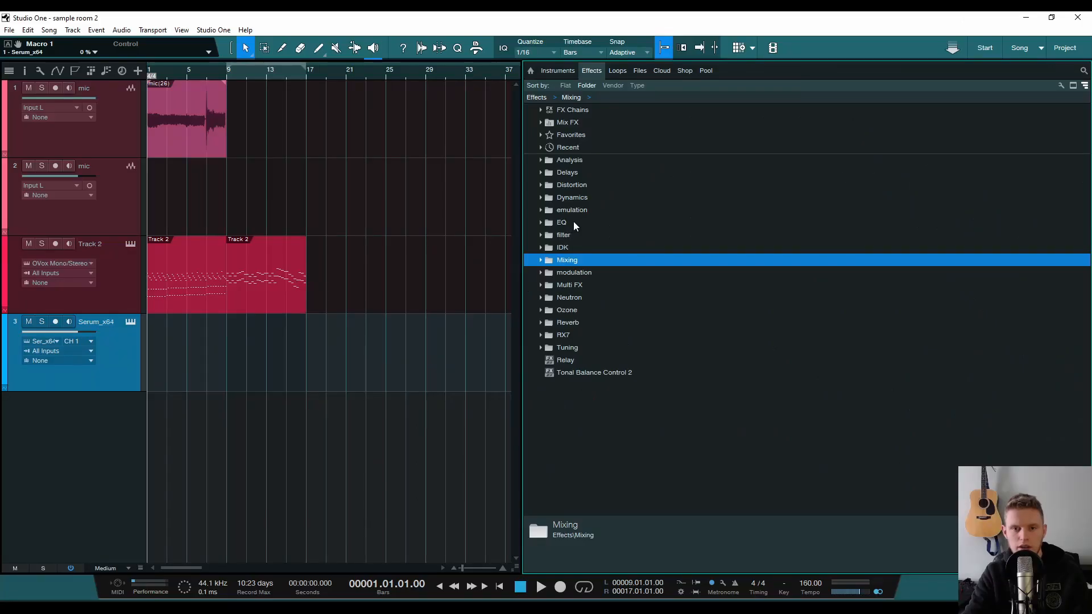
{"action": "left_click", "coordinate": [572, 222]}
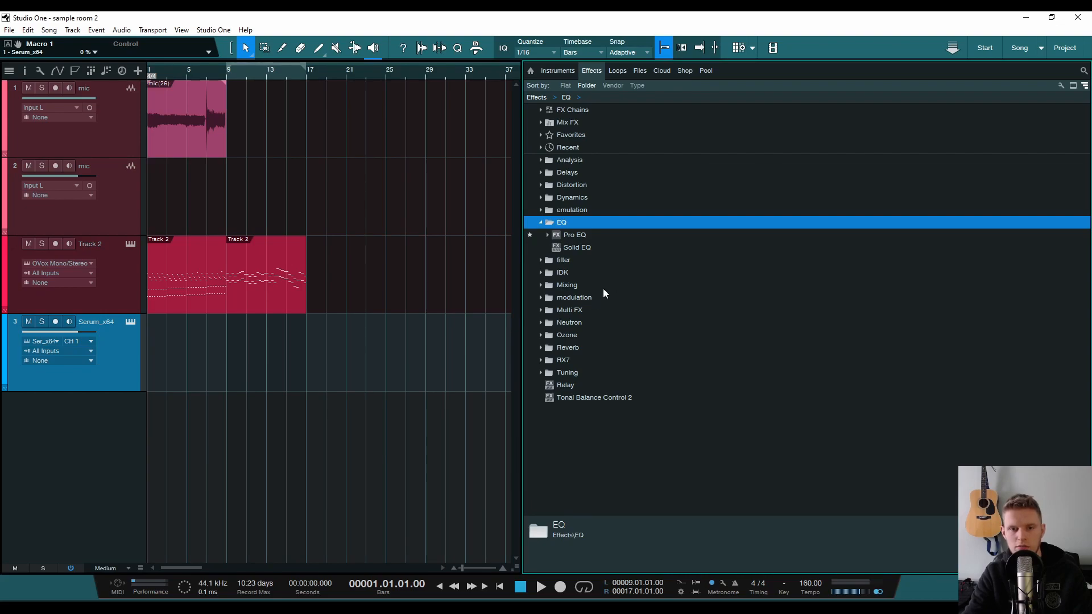
{"action": "left_click", "coordinate": [589, 220]}
{"action": "left_click", "coordinate": [582, 224]}
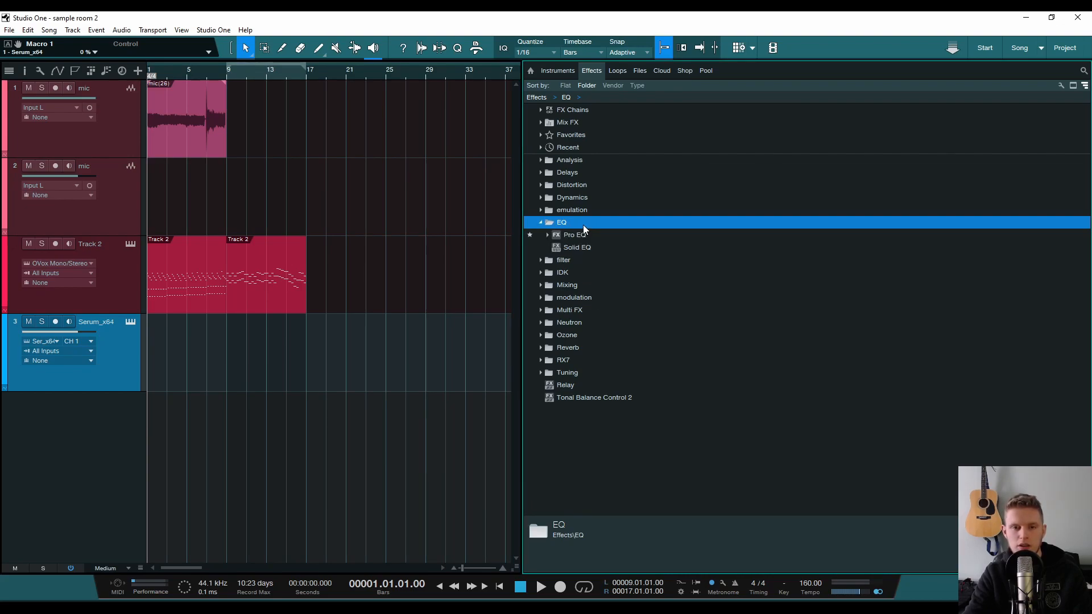
{"action": "left_click", "coordinate": [585, 237]}
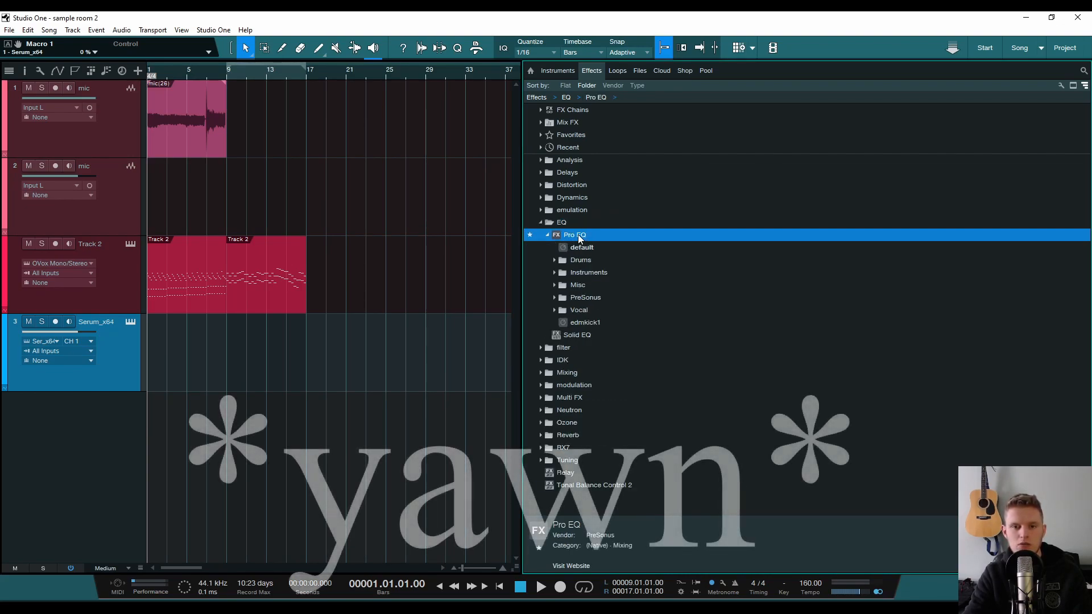
{"action": "left_click", "coordinate": [578, 235]}
{"action": "left_click", "coordinate": [559, 224]}
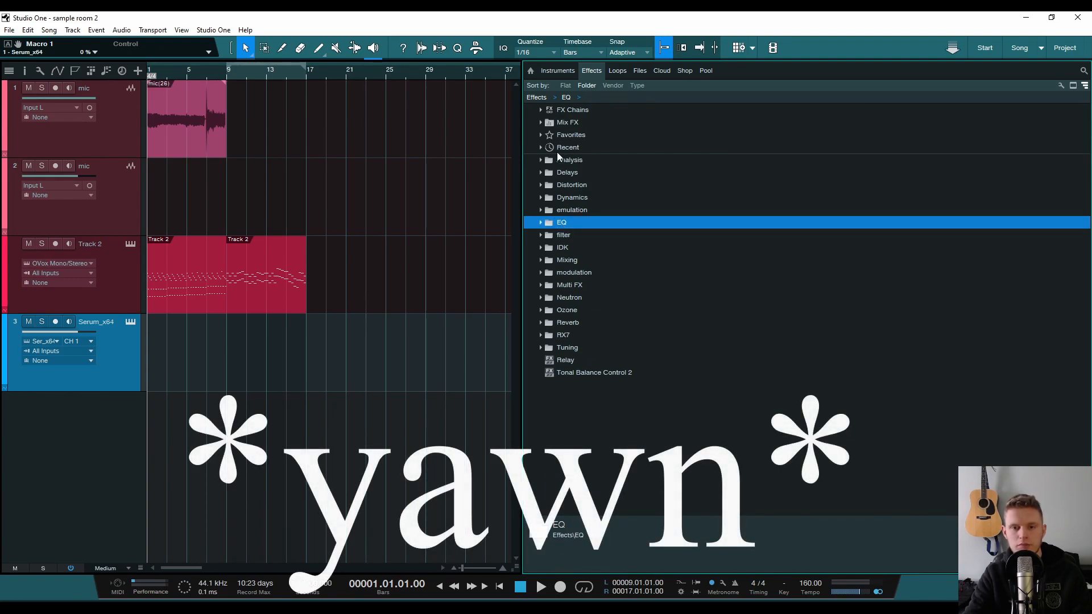
{"action": "left_click", "coordinate": [644, 468]}
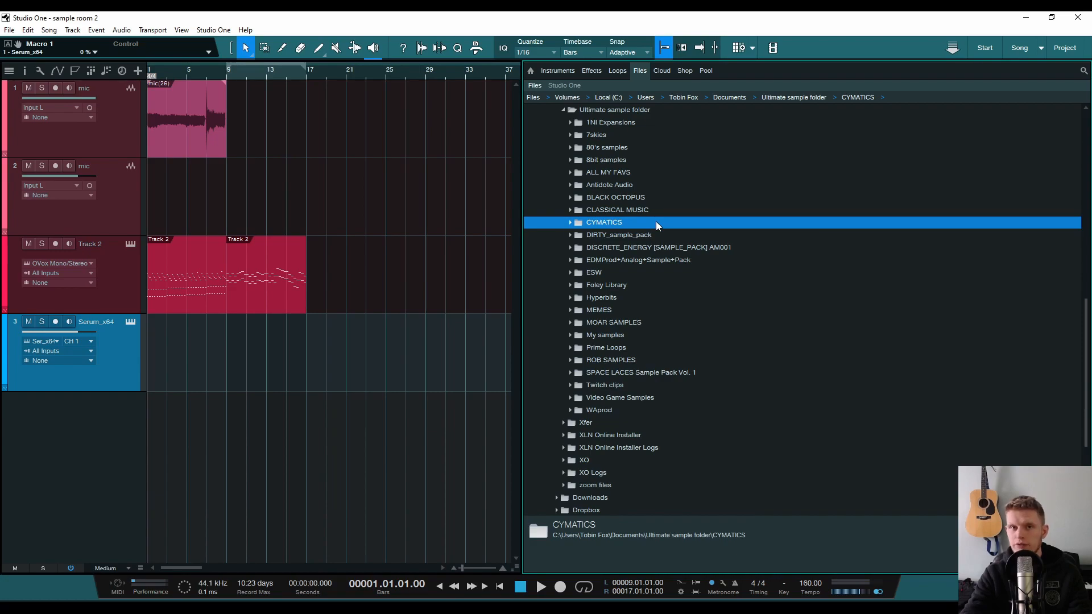
Step: Look through the CYMATICS folder inside the Ultimate sample folder and collapse it again
{"action": "scroll", "coordinate": [636, 144], "scroll_direction": "up", "scroll_amount": 1}
{"action": "scroll", "coordinate": [632, 145], "scroll_direction": "down", "scroll_amount": 1}
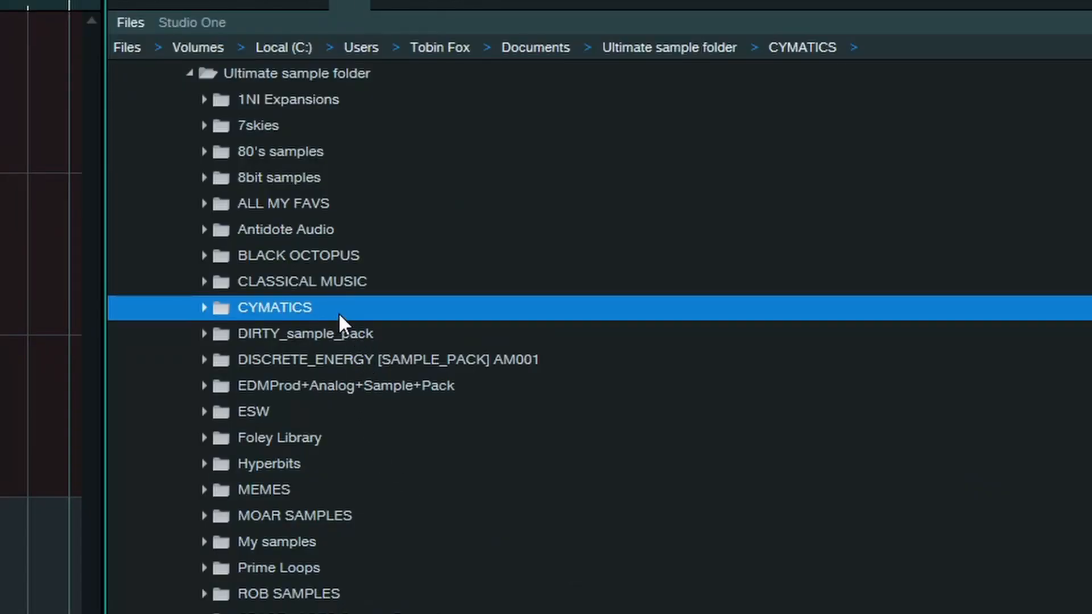
{"action": "double_click", "coordinate": [340, 314]}
{"action": "scroll", "coordinate": [339, 315], "scroll_direction": "down", "scroll_amount": 1}
{"action": "scroll", "coordinate": [340, 314], "scroll_direction": "up", "scroll_amount": 1}
{"action": "double_click", "coordinate": [340, 314]}
{"action": "scroll", "coordinate": [340, 315], "scroll_direction": "up", "scroll_amount": 1}
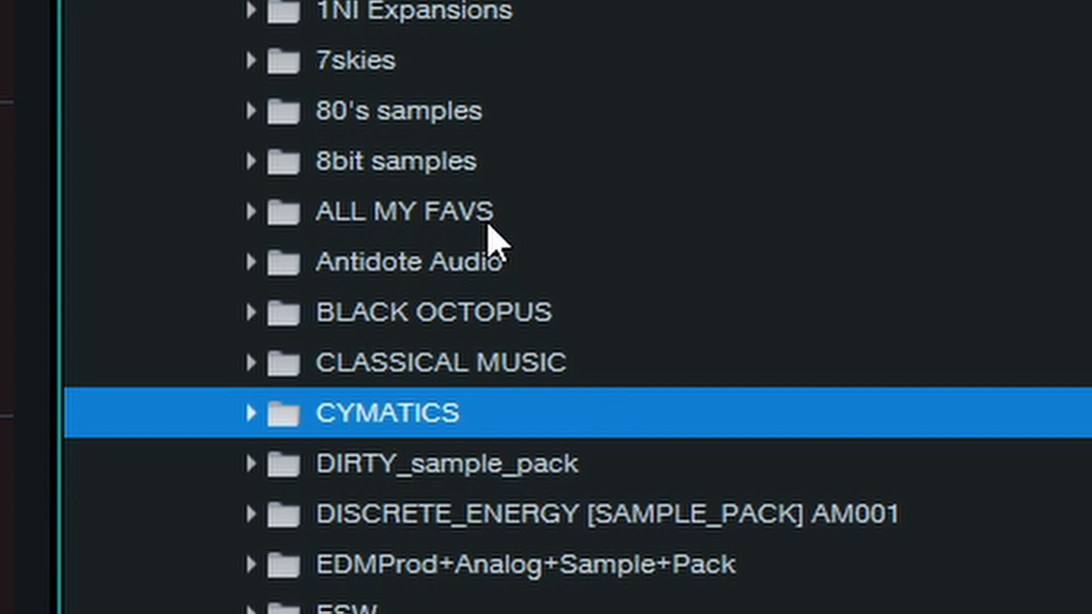
Step: Check the ALL MY FAVS sample folder, select Reverse_4_128.wav in it, and collapse the folder
{"action": "scroll", "coordinate": [489, 234], "scroll_direction": "down", "scroll_amount": 1}
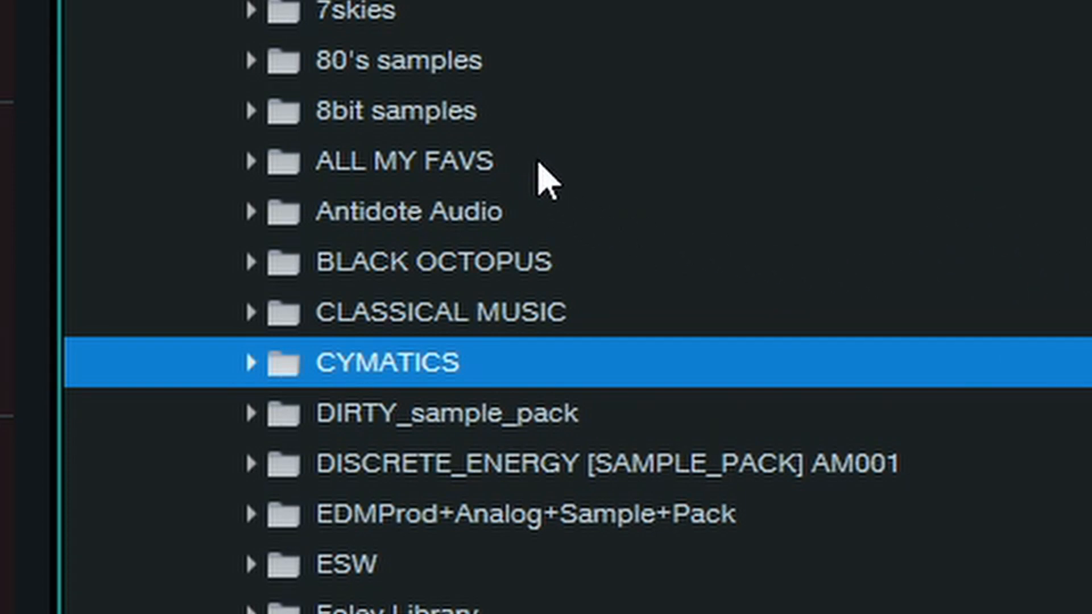
{"action": "double_click", "coordinate": [540, 165]}
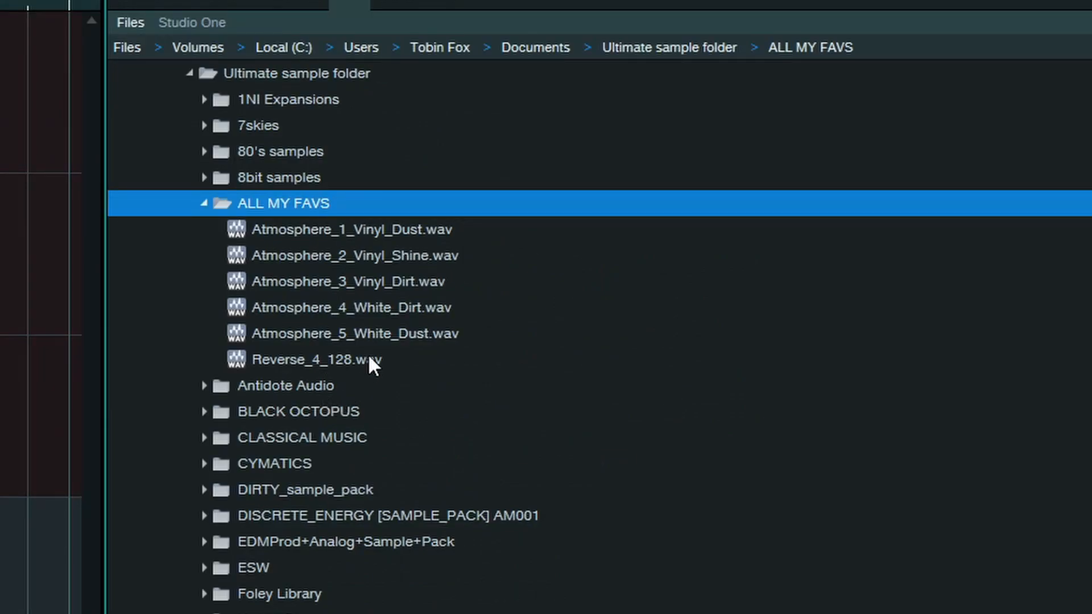
{"action": "left_click", "coordinate": [369, 361]}
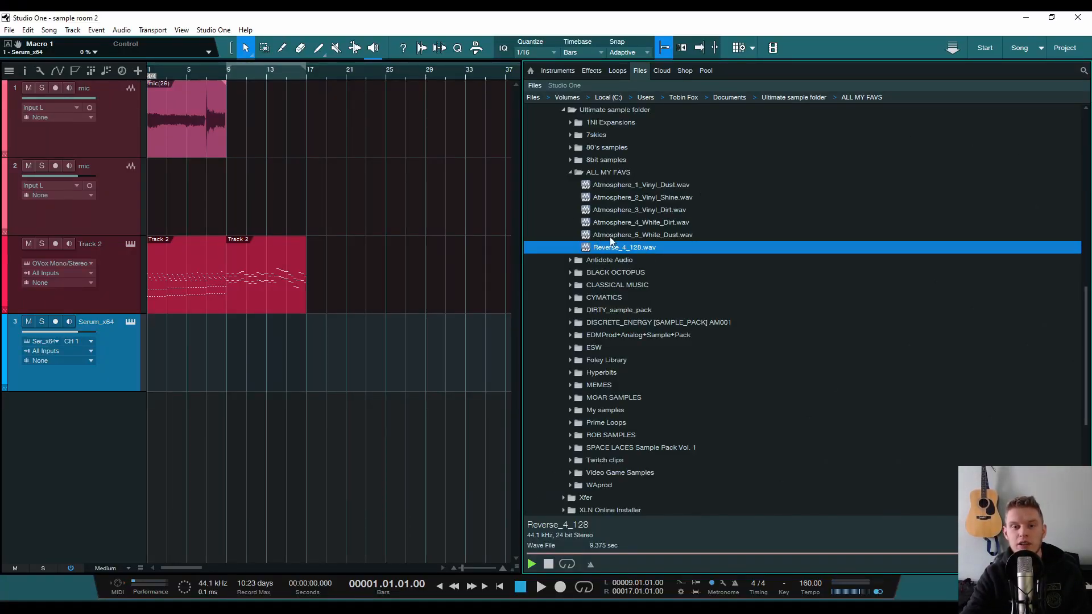
{"action": "double_click", "coordinate": [628, 172]}
{"action": "scroll", "coordinate": [656, 179], "scroll_direction": "up", "scroll_amount": 1}
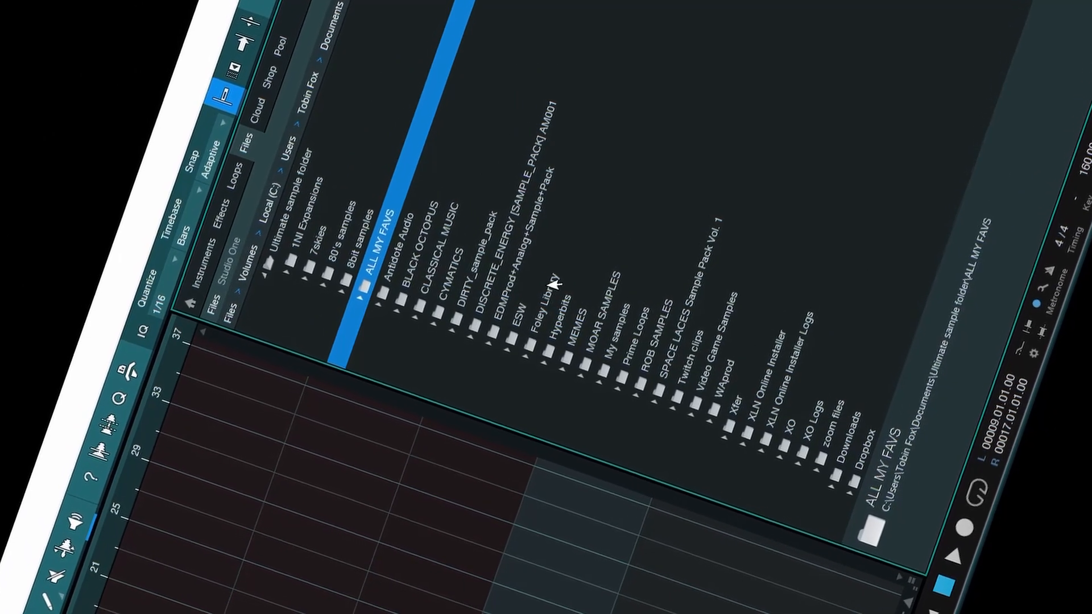
Step: Browse the ESW, Foley Library and MEMES sample folders, select DEDOTADED WAM.mp3, and collapse the MEMES folder
{"action": "left_click", "coordinate": [550, 272]}
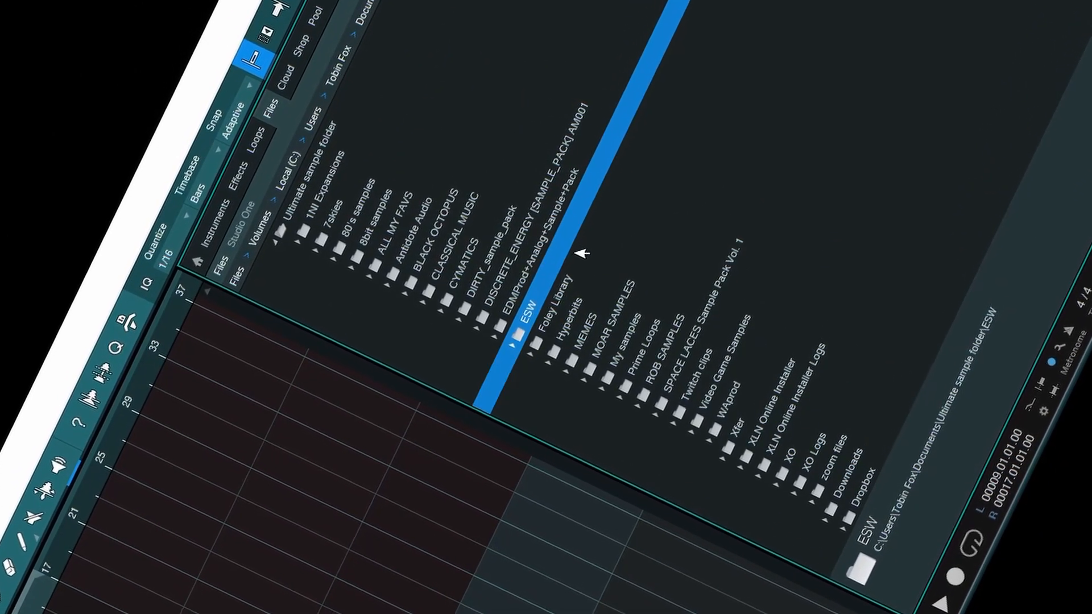
{"action": "double_click", "coordinate": [559, 270]}
{"action": "double_click", "coordinate": [581, 287]}
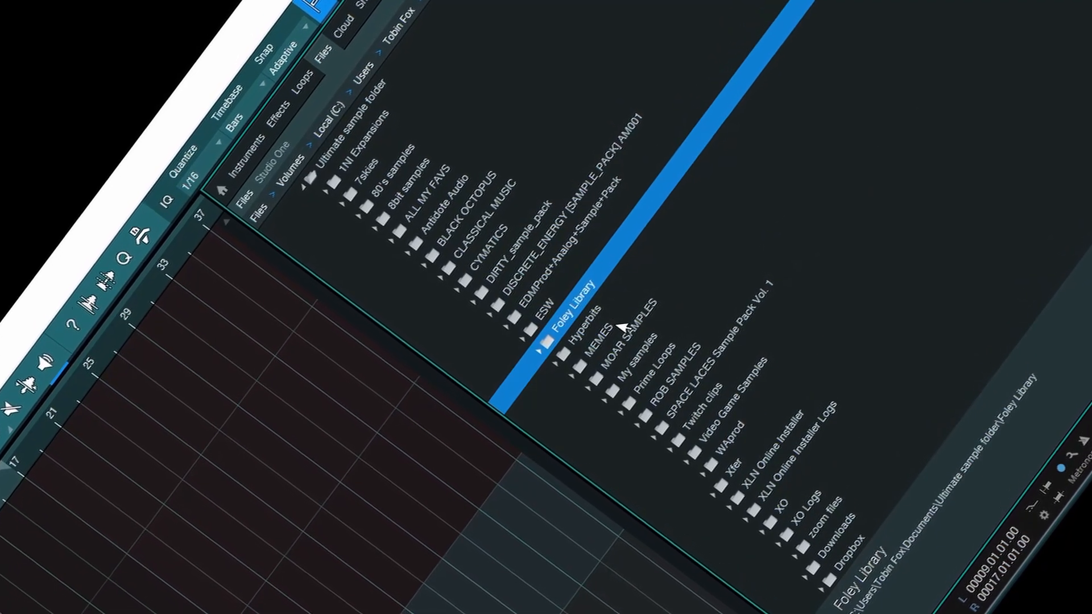
{"action": "double_click", "coordinate": [608, 331]}
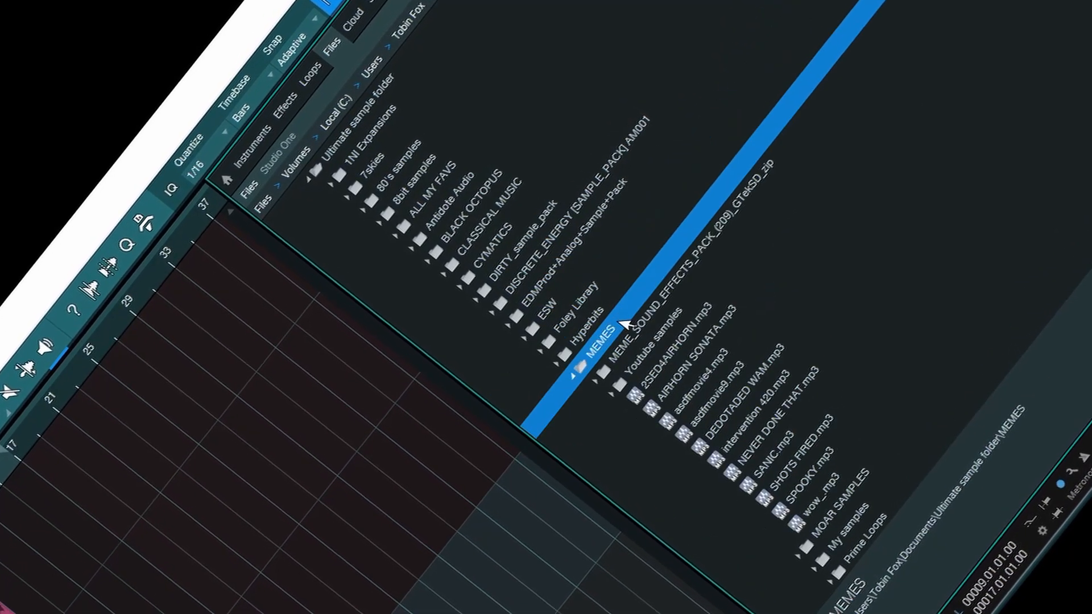
{"action": "left_click", "coordinate": [760, 353]}
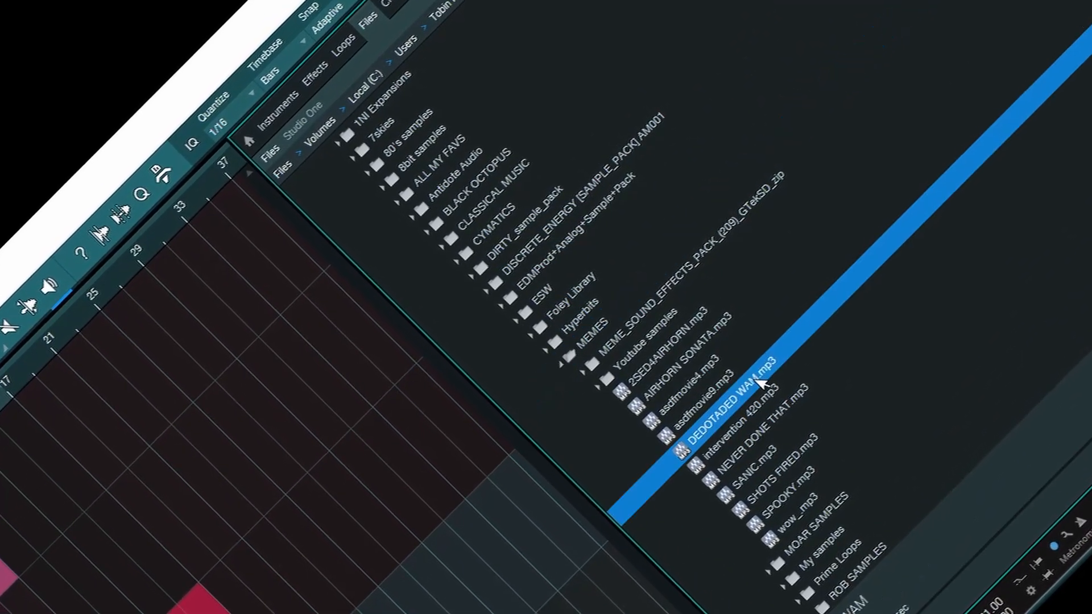
{"action": "double_click", "coordinate": [612, 328]}
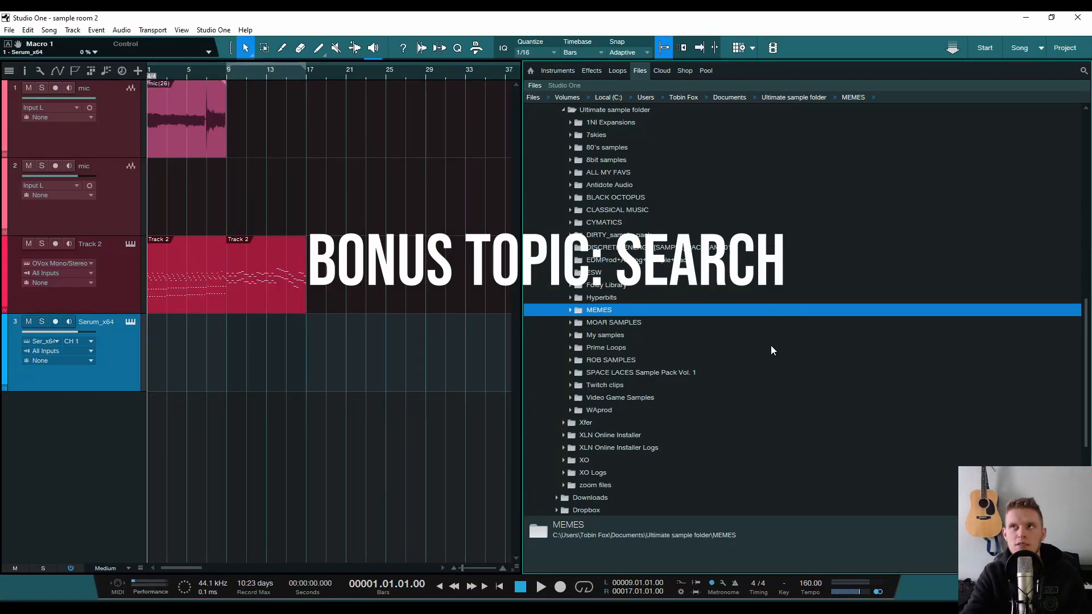
Step: Hide the browser, show the track inspector, and insert Sausage Fattener on the Serum_x64 channel by searching for "sa"
{"action": "key", "text": "F5"}
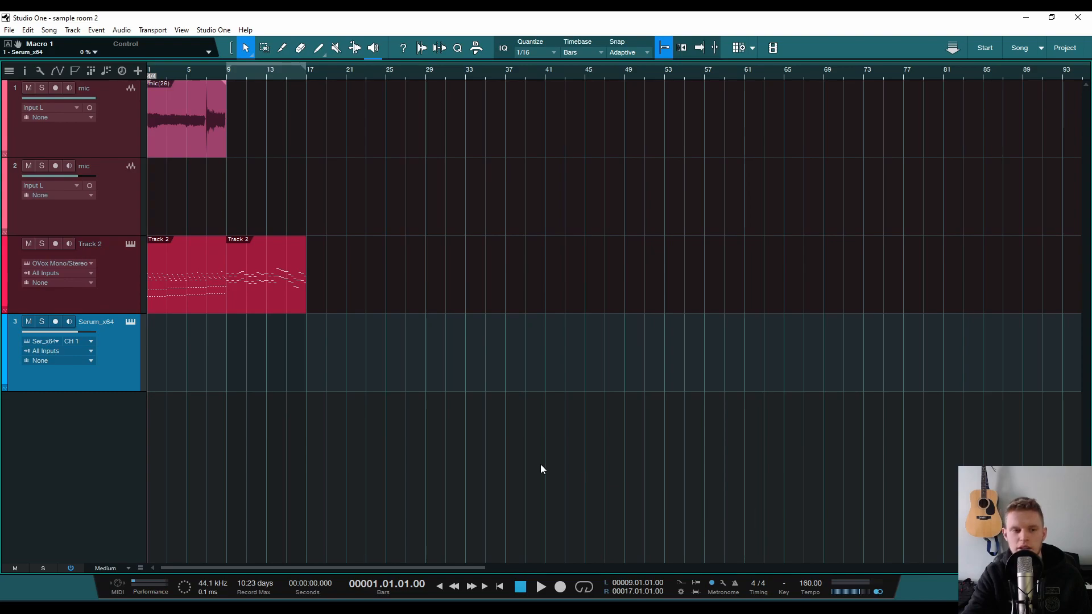
{"action": "left_click", "coordinate": [25, 71]}
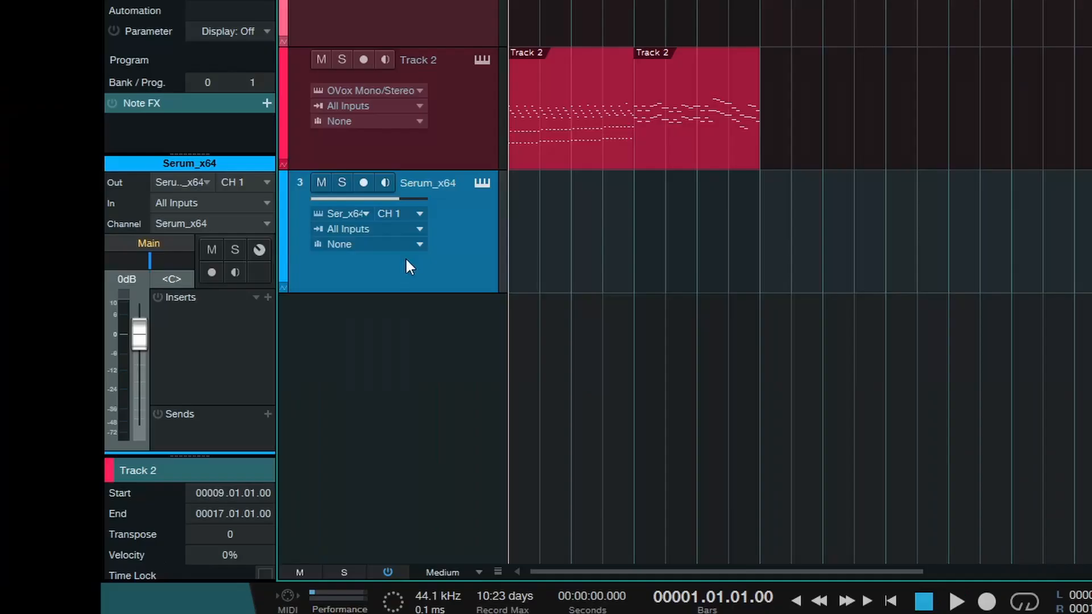
{"action": "left_click", "coordinate": [268, 297]}
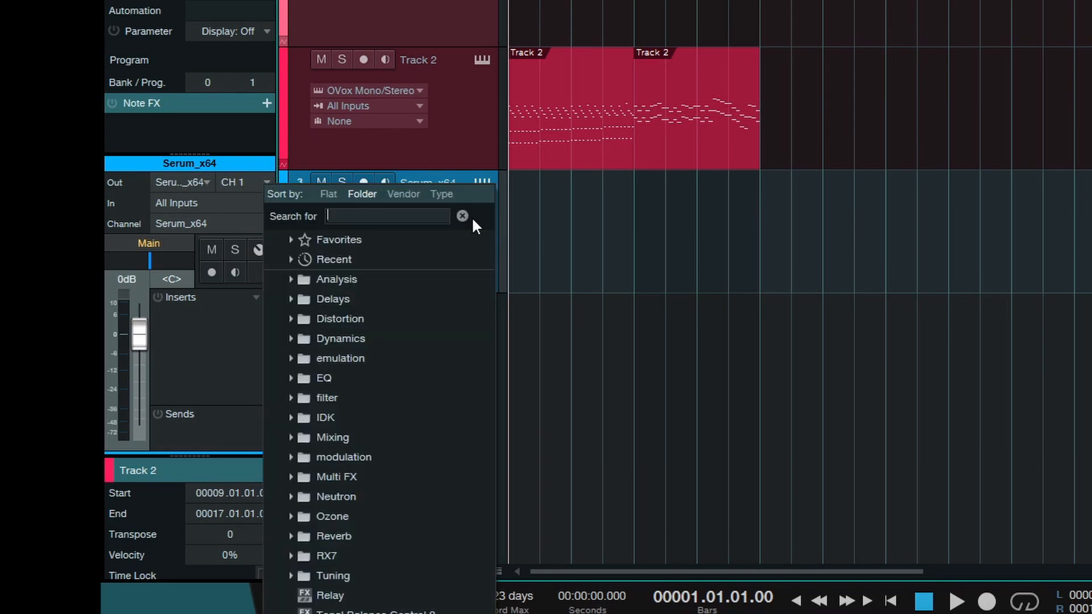
{"action": "type", "text": "sa"}
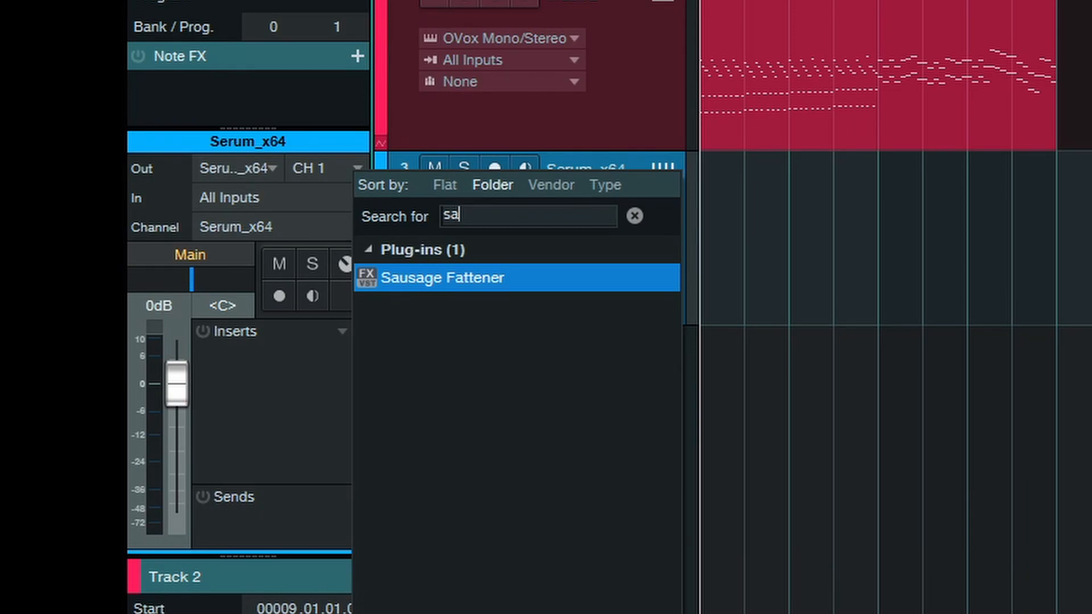
{"action": "key", "text": "Return"}
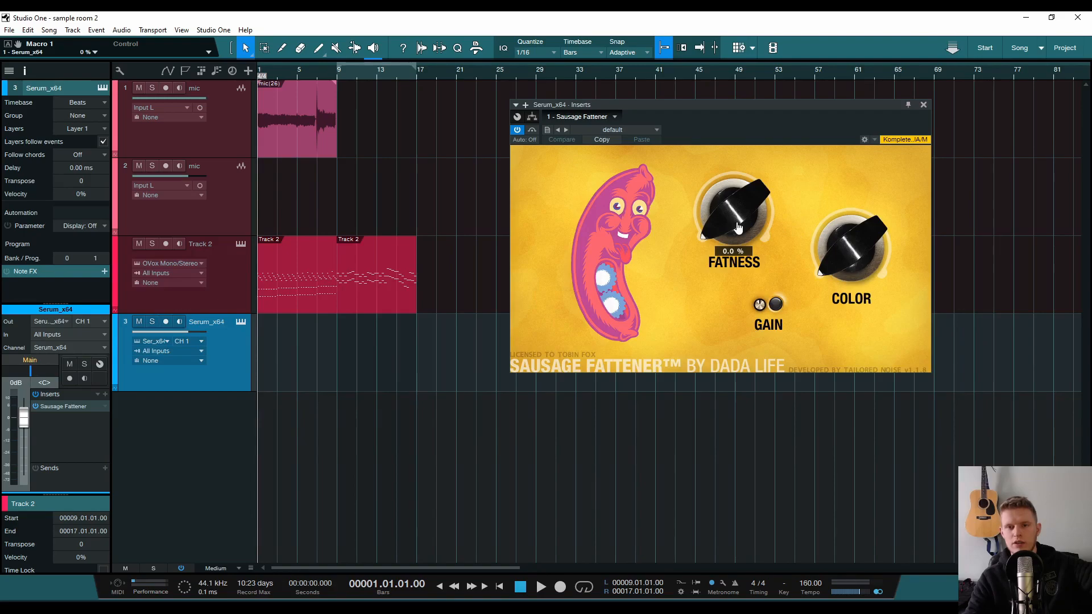
Step: Turn Sausage Fattener's Fatness up to 1.000 and close the plug-in window
{"action": "left_click_drag", "start_coordinate": [738, 227], "coordinate": [738, 187]}
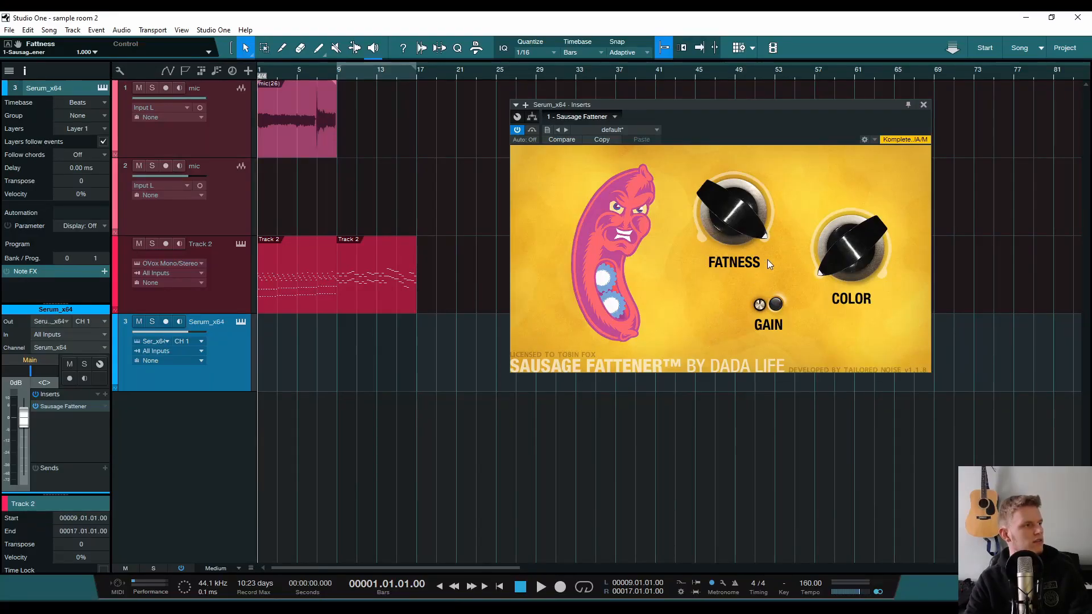
{"action": "left_click", "coordinate": [924, 105]}
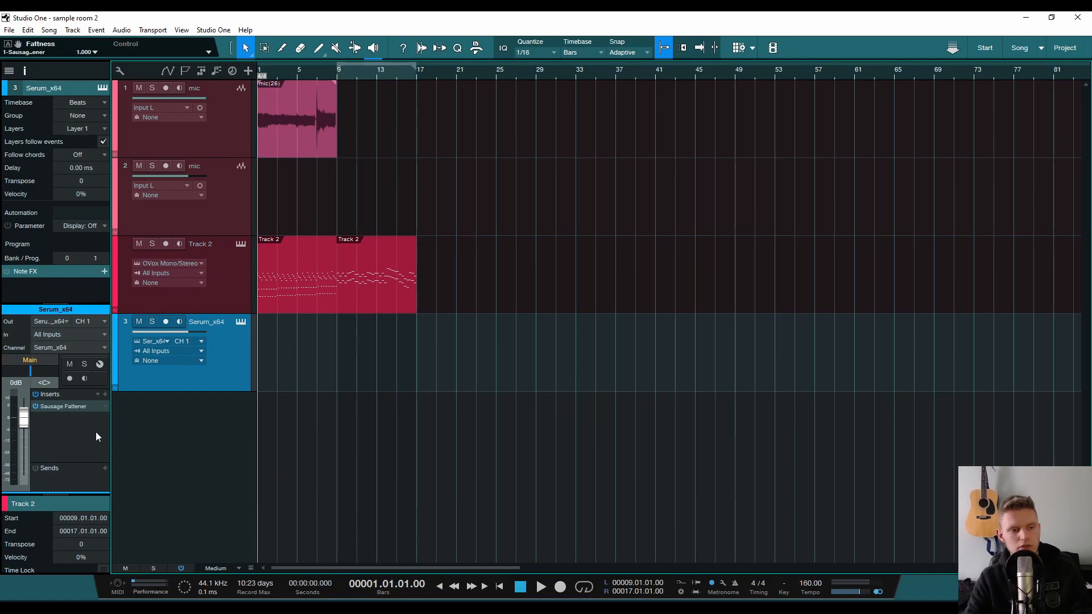
Step: Remove Sausage Fattener from the Serum_x64 channel's inserts and leave the effect list closed
{"action": "left_click", "coordinate": [104, 407]}
{"action": "left_click", "coordinate": [103, 419]}
{"action": "left_click", "coordinate": [104, 396]}
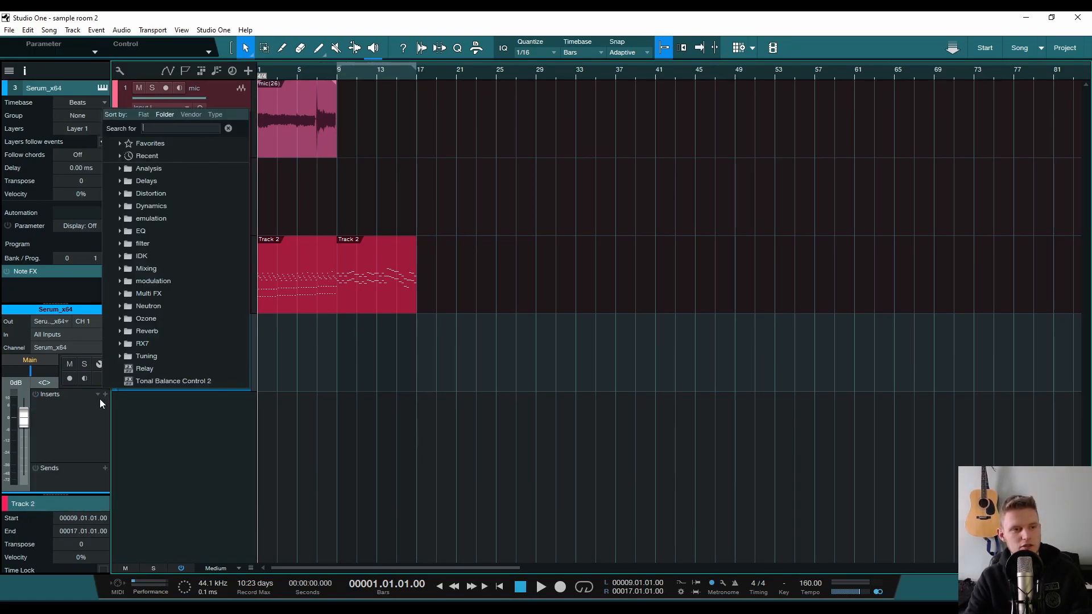
{"action": "left_click", "coordinate": [386, 450]}
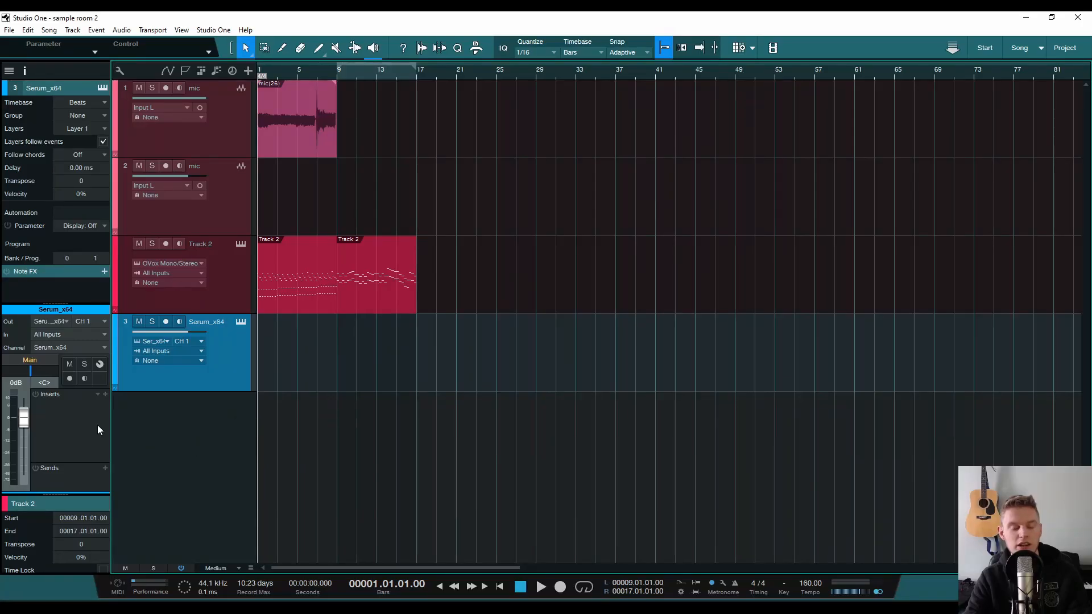
Step: Search the effects for "val" and insert ValhallaRoom_x64 on the Serum_x64 channel
{"action": "left_click", "coordinate": [104, 395]}
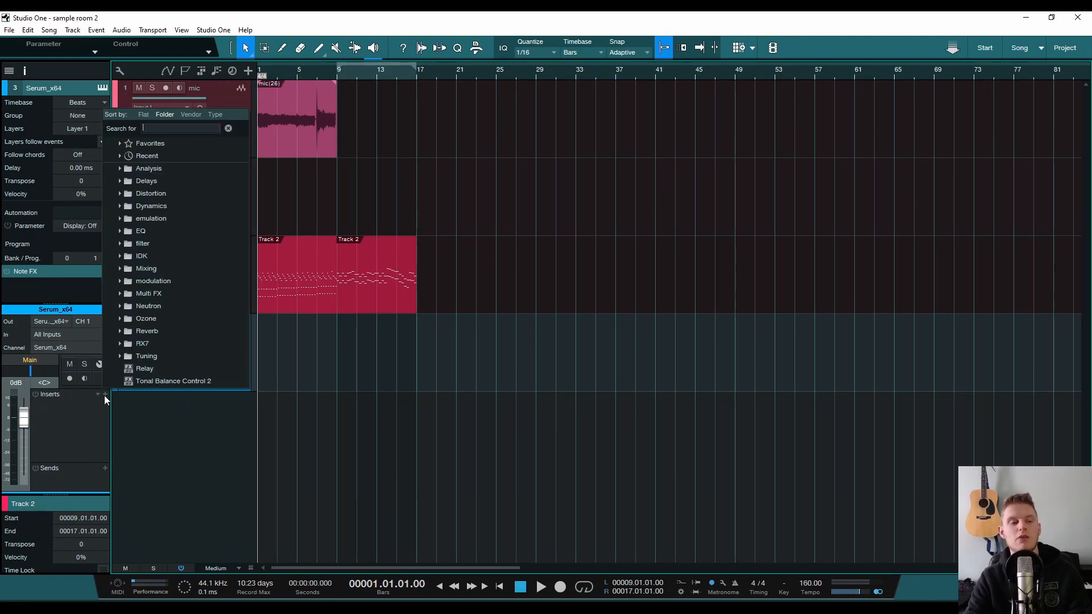
{"action": "type", "text": "val"}
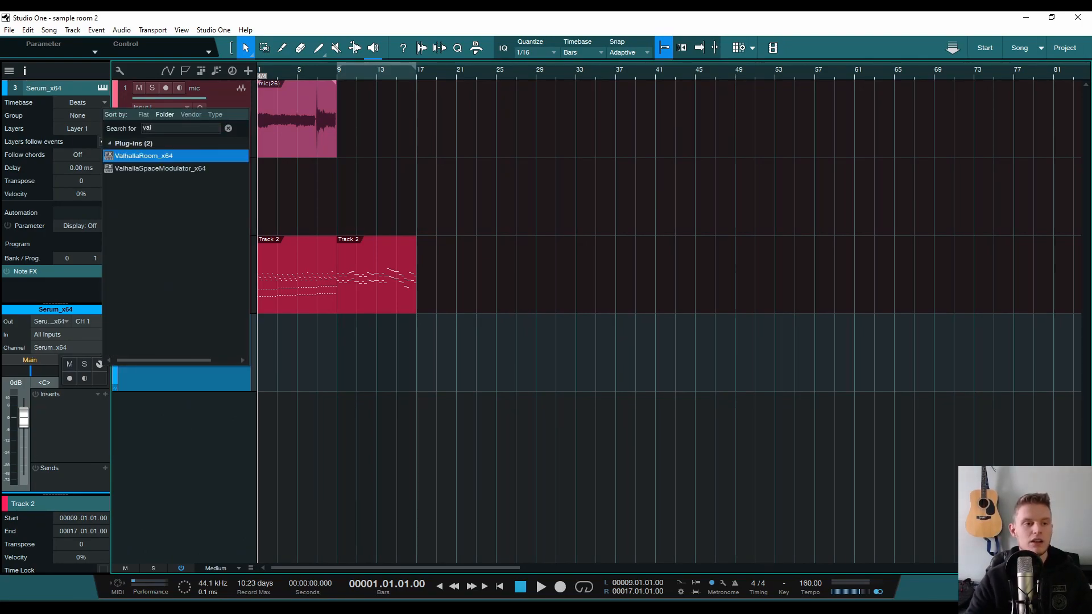
{"action": "double_click", "coordinate": [173, 155]}
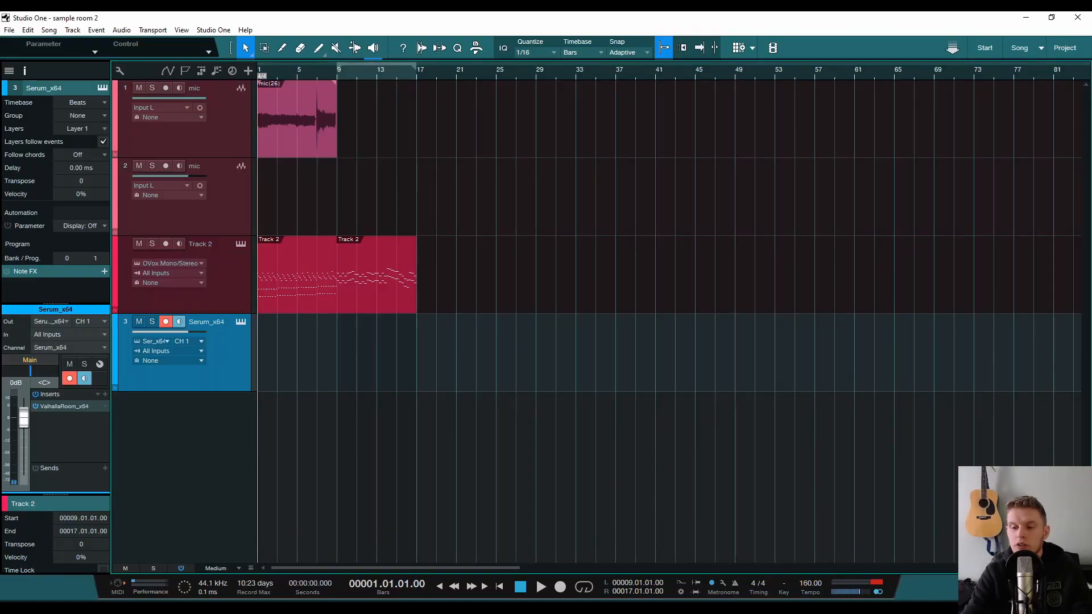
Step: Show the browser and search the Ultimate sample folder for "420"
{"action": "key", "text": "F5"}
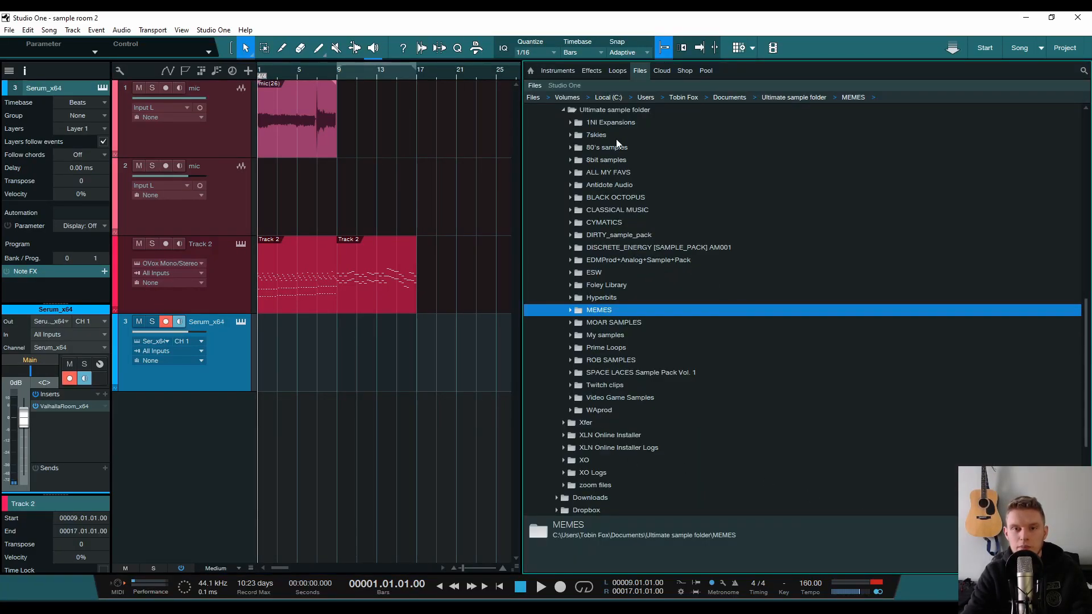
{"action": "left_click", "coordinate": [640, 112]}
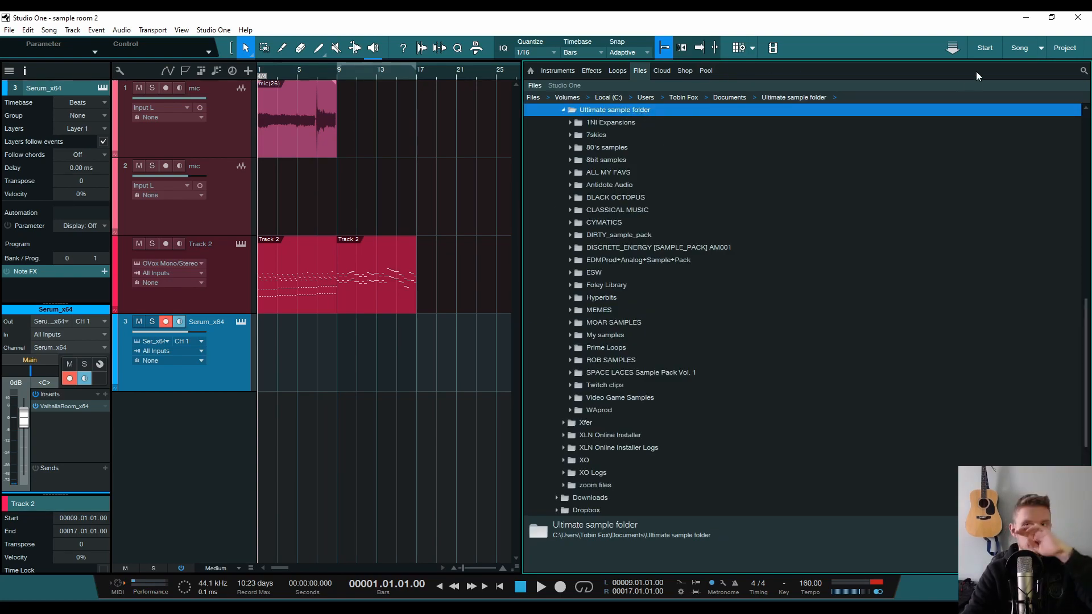
{"action": "left_click", "coordinate": [1084, 70]}
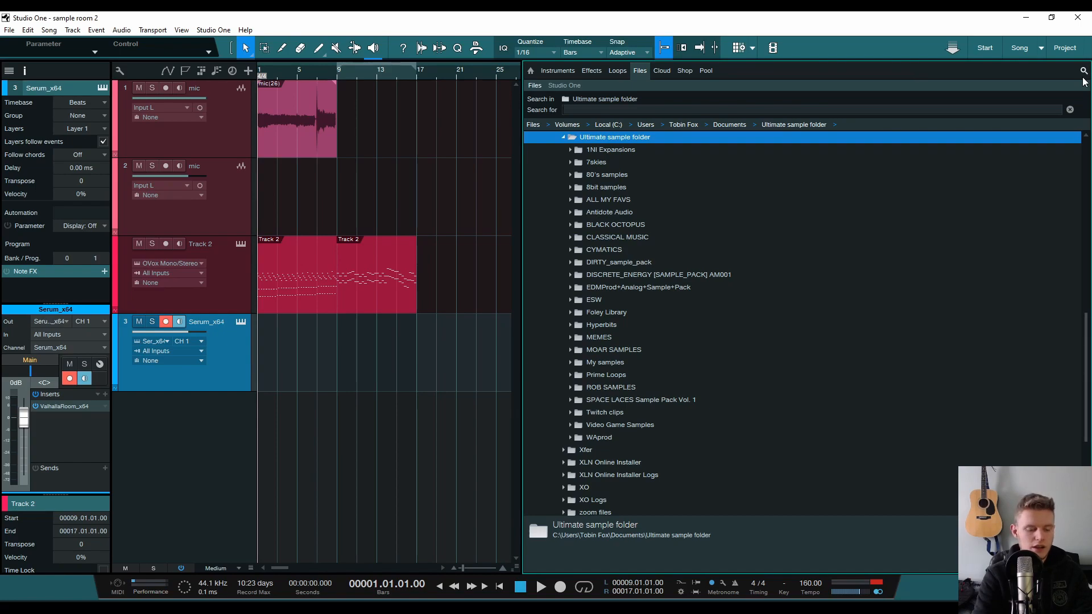
{"action": "type", "text": "420"}
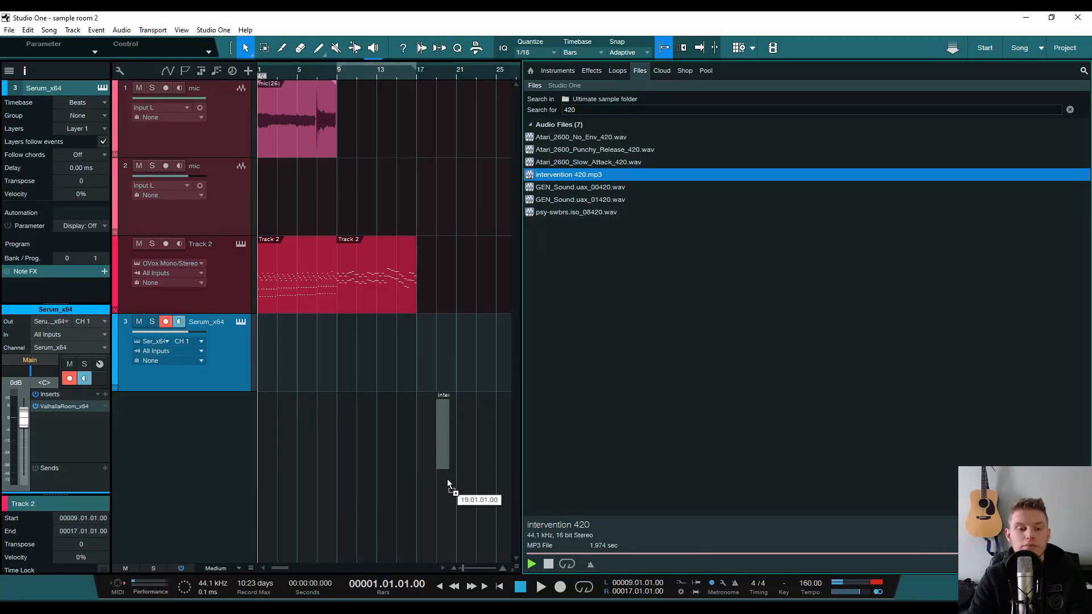
Step: Place intervention 420.mp3 at bar 19 on a new track below Serum_x64, and clear the file search text
{"action": "left_click_drag", "start_coordinate": [447, 479], "coordinate": [446, 481]}
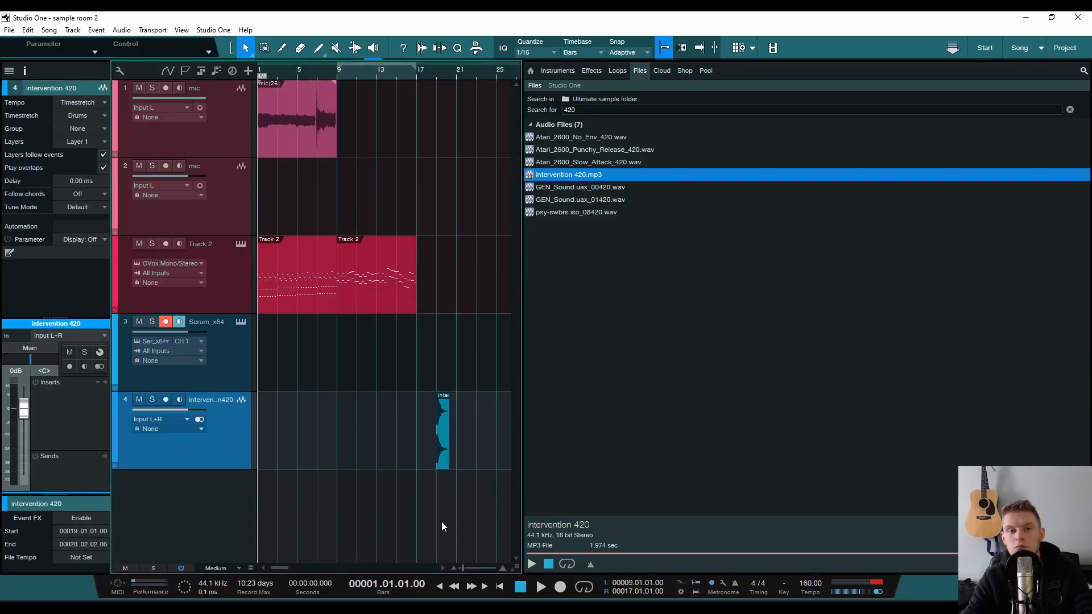
{"action": "left_click", "coordinate": [607, 108]}
{"action": "key", "text": "BackSpace"}
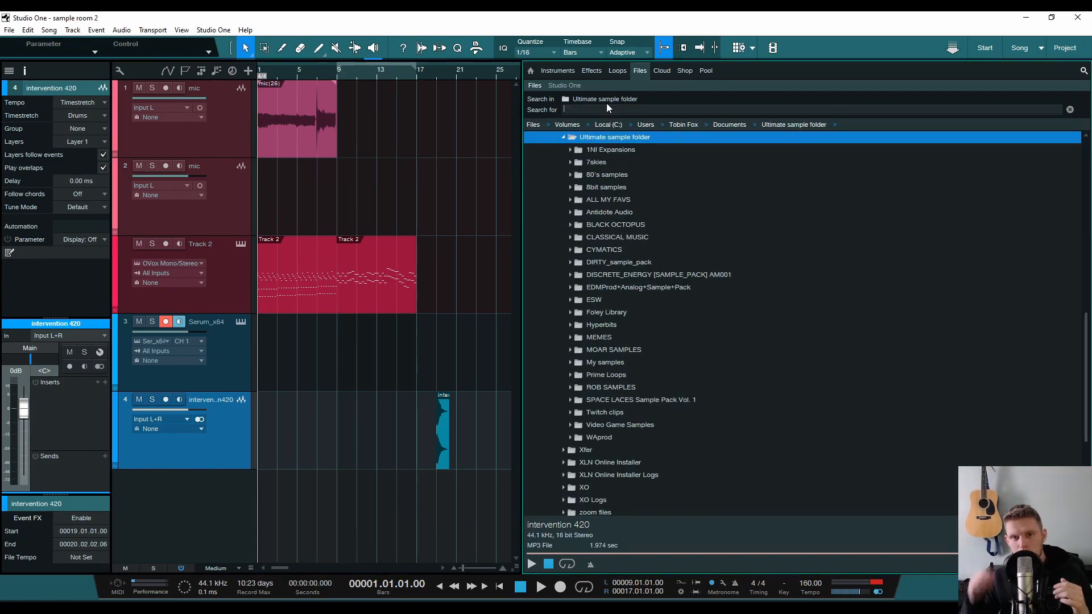